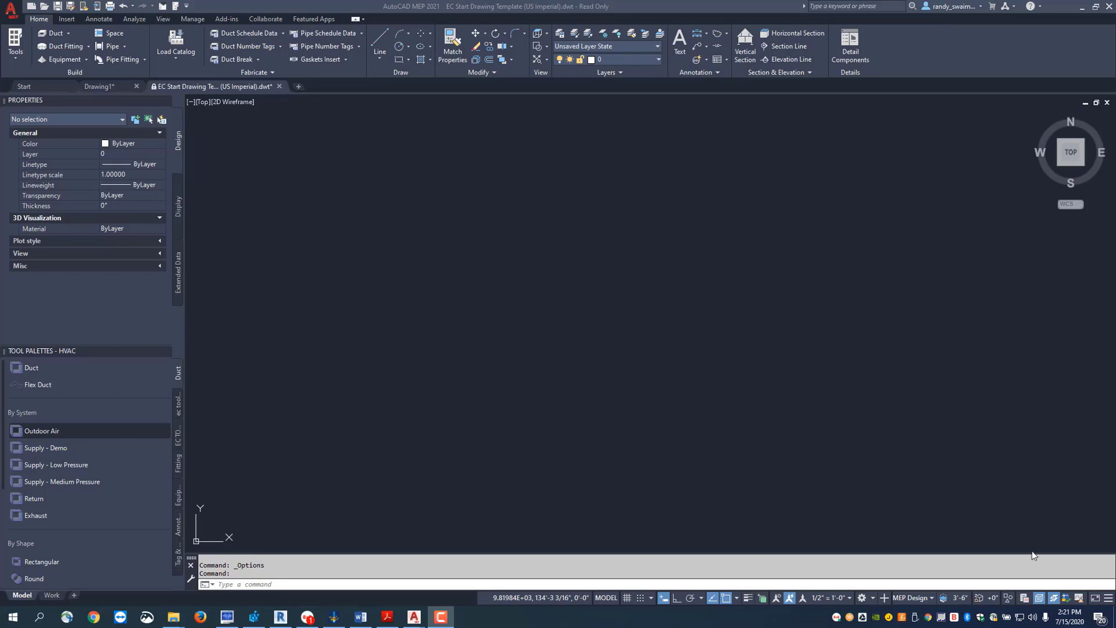
# Start opening an existing file and limit the file type to Drawing Template (*.dwt).
pyautogui.click(12, 10)
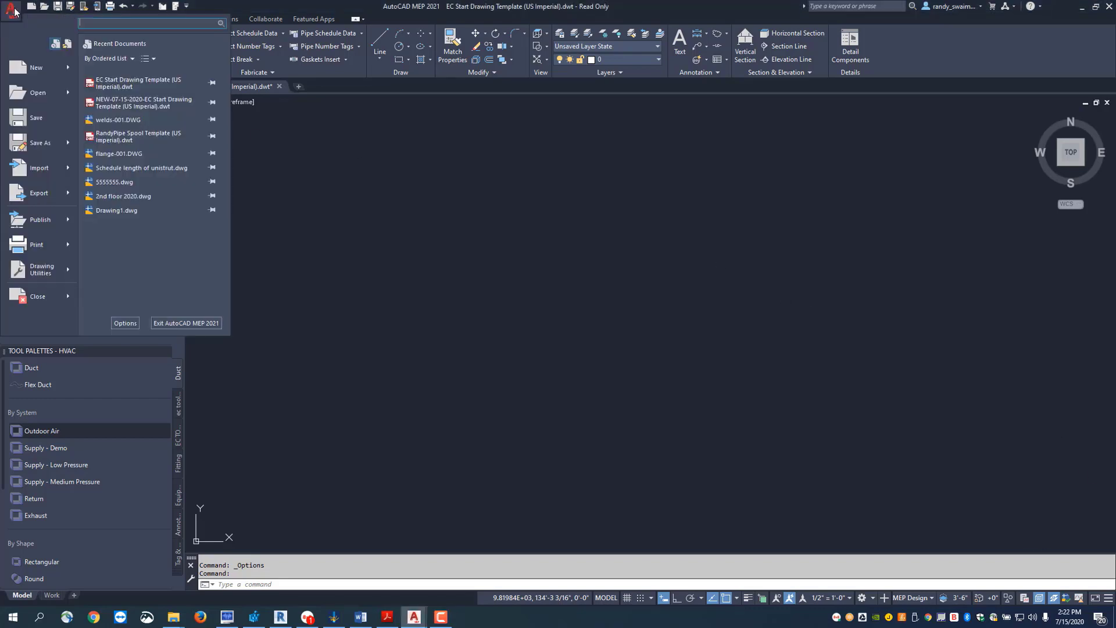
pyautogui.click(26, 90)
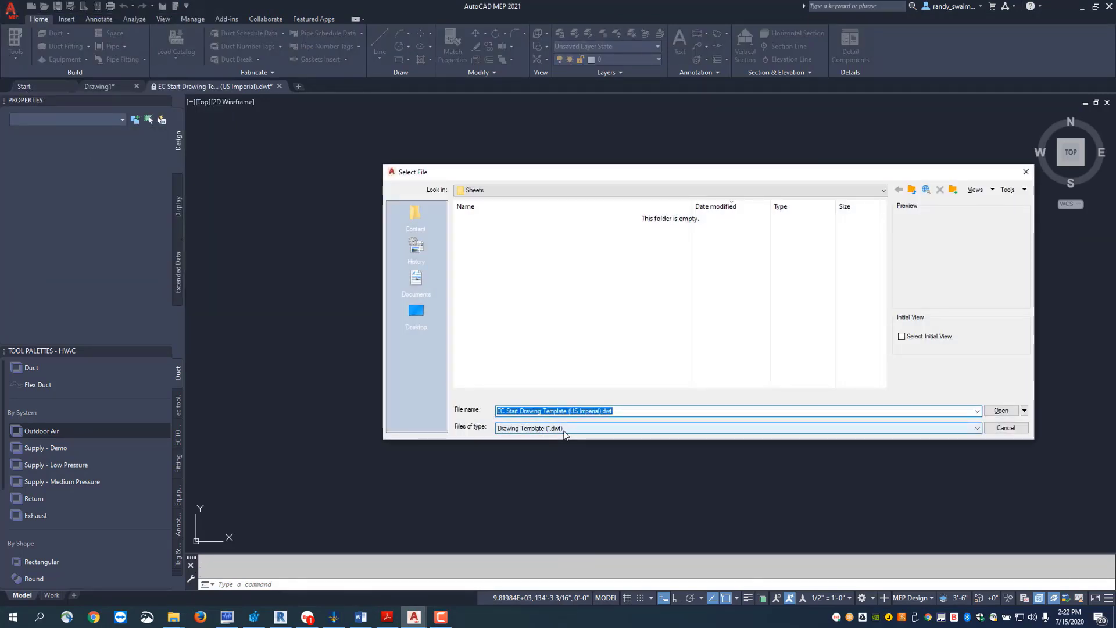
pyautogui.click(977, 428)
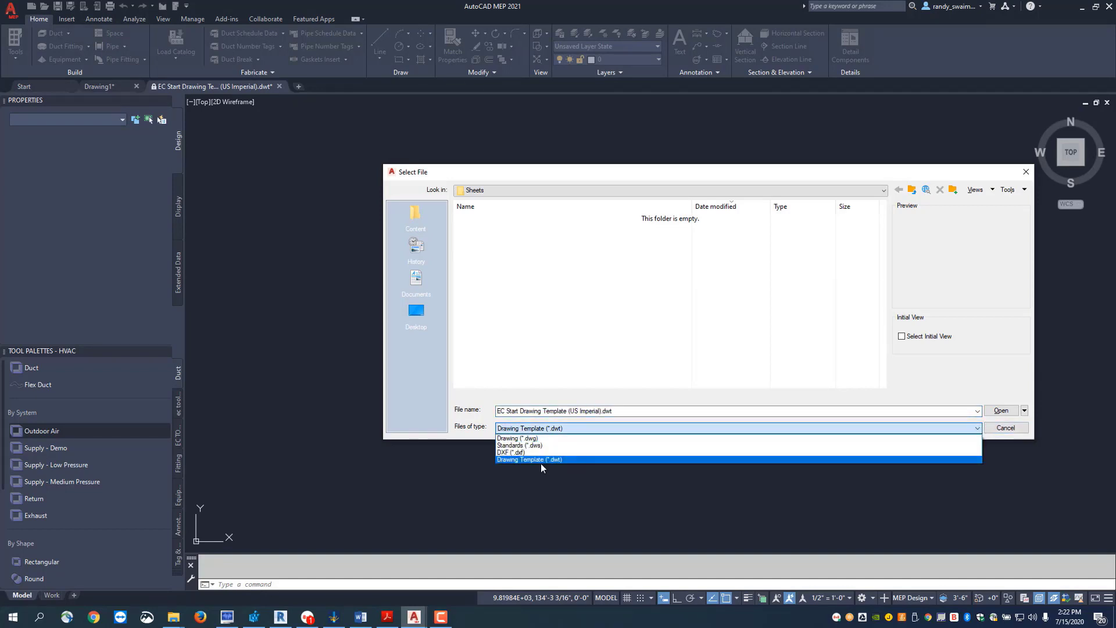
pyautogui.click(532, 459)
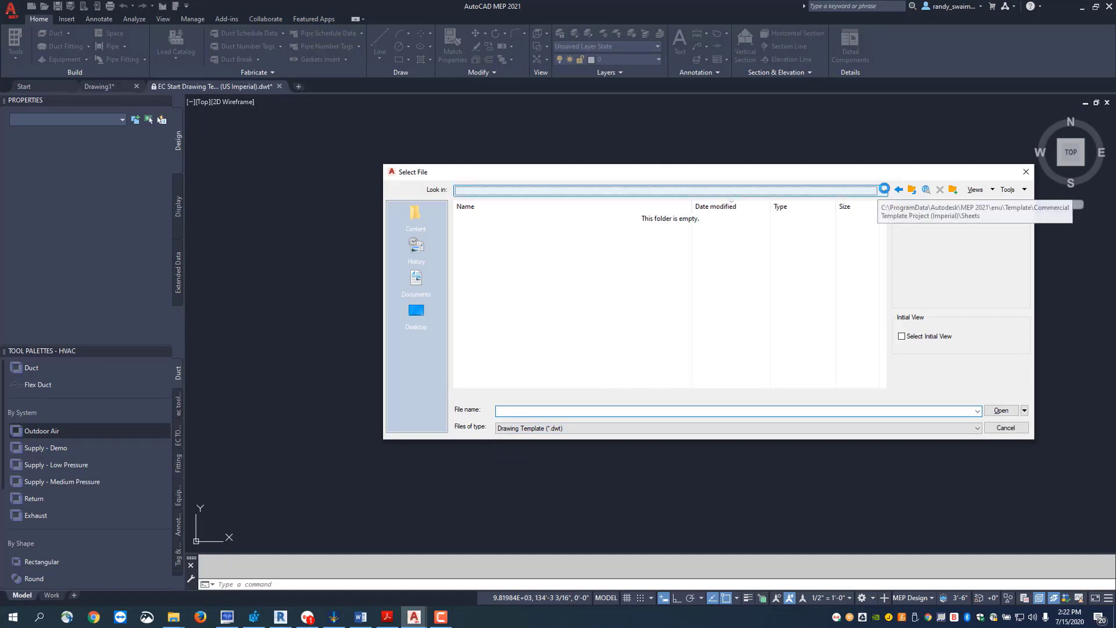
# Browse to the C: drive folder ProgramData\Trimble EC-CAD\Trimble EC-CAD for AutoCAD MEP 2021\Template.
pyautogui.click(871, 192)
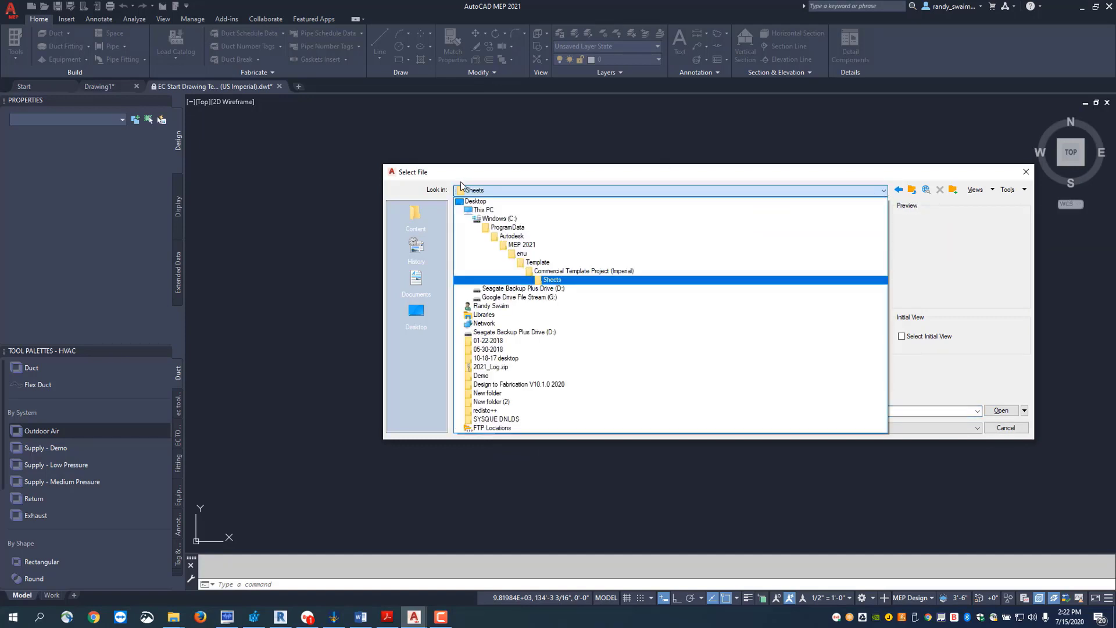
pyautogui.click(487, 219)
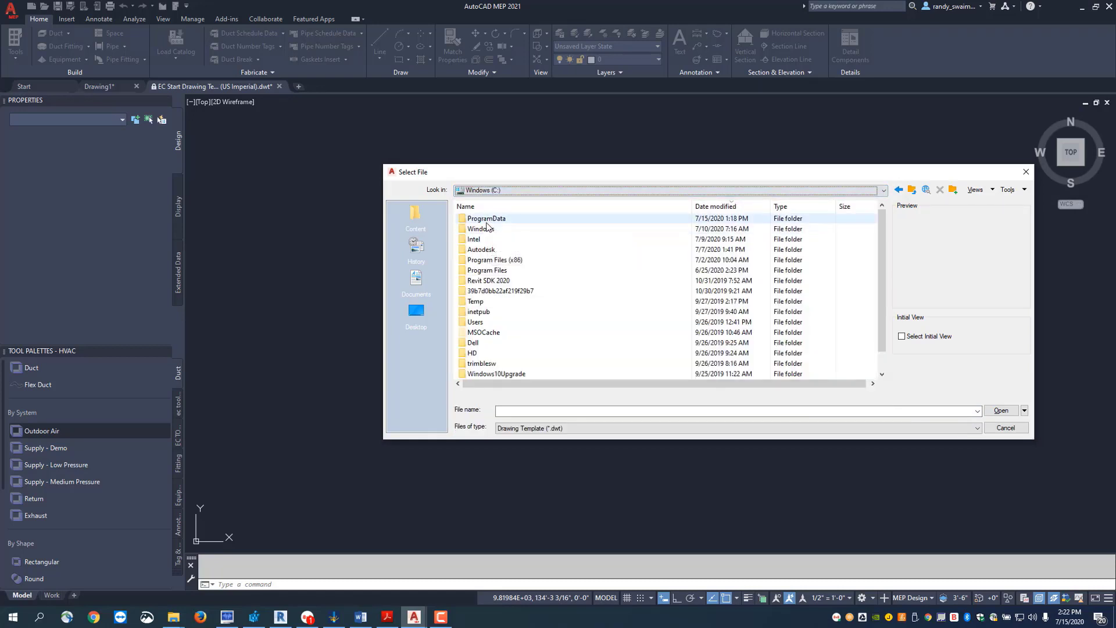
pyautogui.click(486, 219)
pyautogui.doubleClick(484, 221)
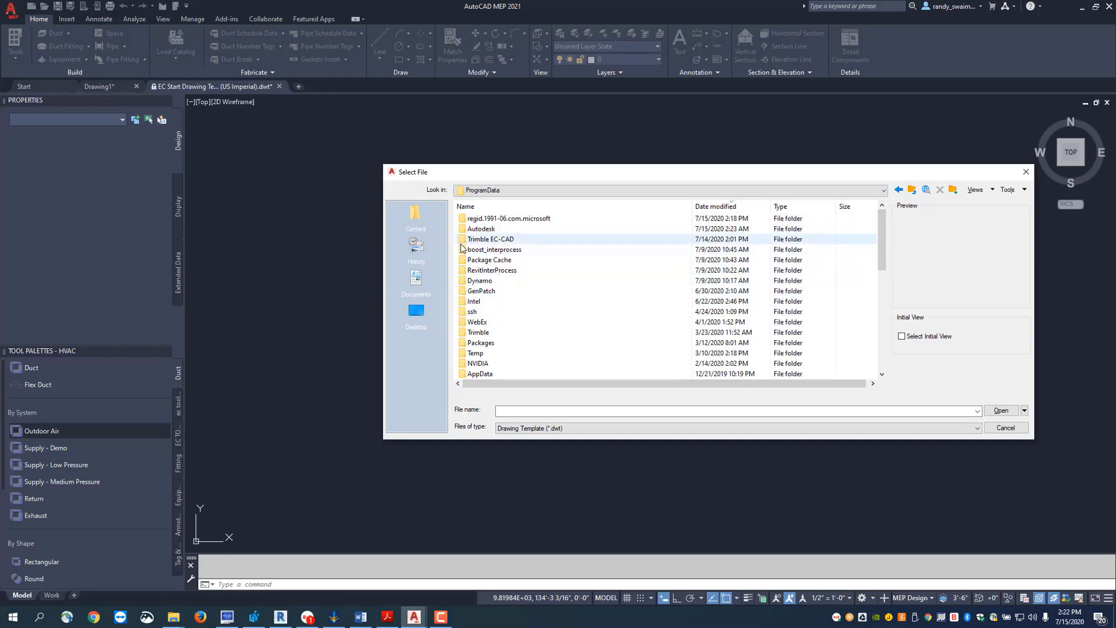
pyautogui.doubleClick(463, 240)
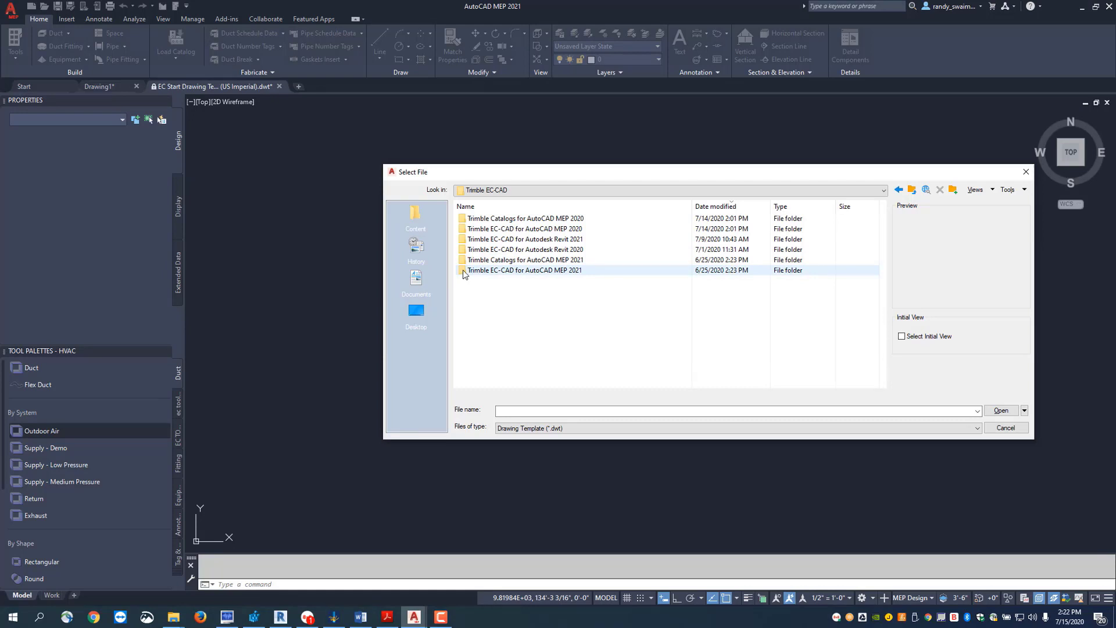
pyautogui.doubleClick(463, 270)
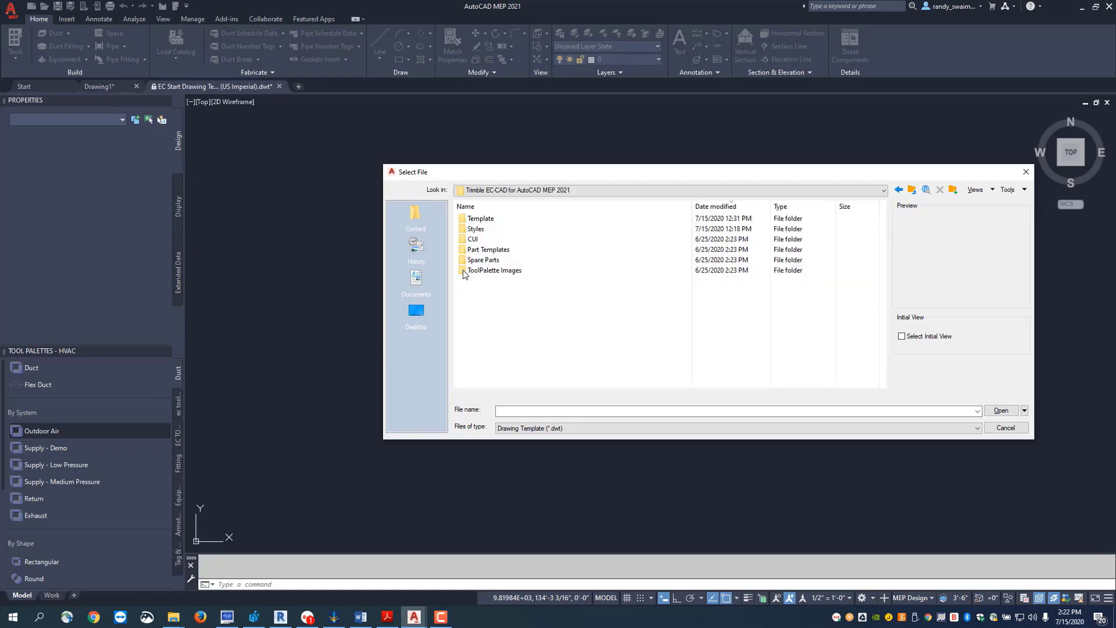
pyautogui.doubleClick(464, 220)
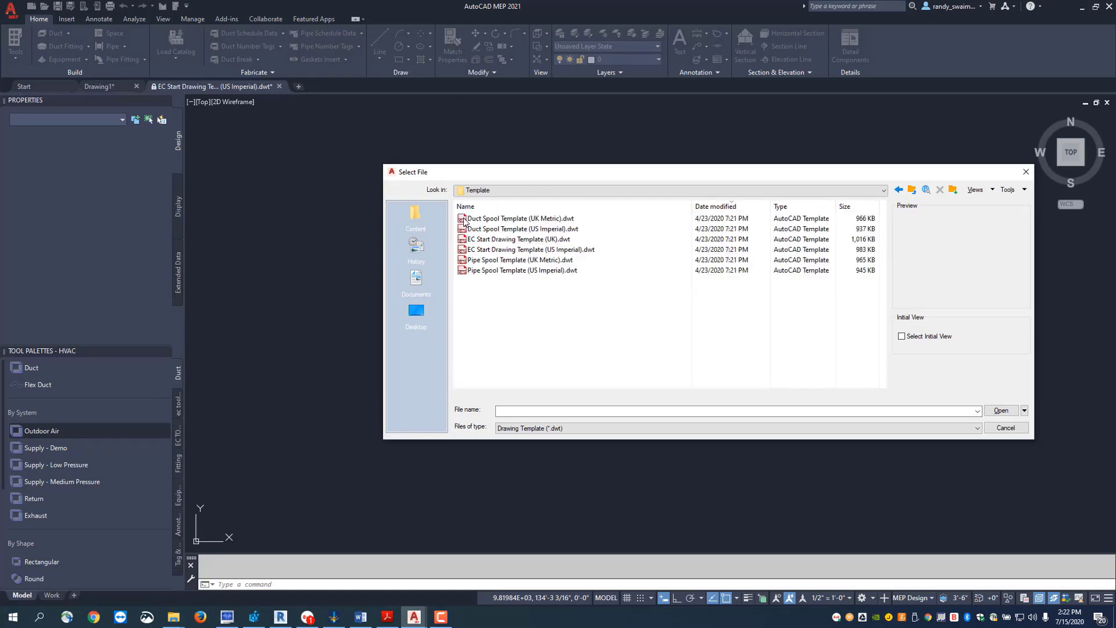
# Open EC Start Drawing Template (US Imperial).dwt as read-only.
pyautogui.click(515, 251)
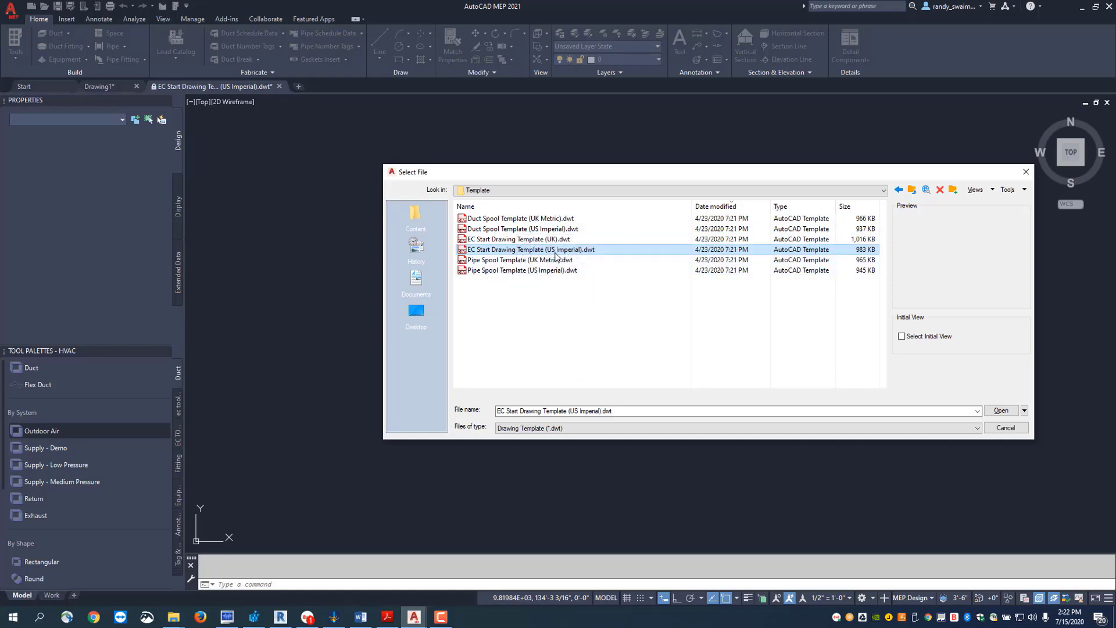
pyautogui.click(1002, 410)
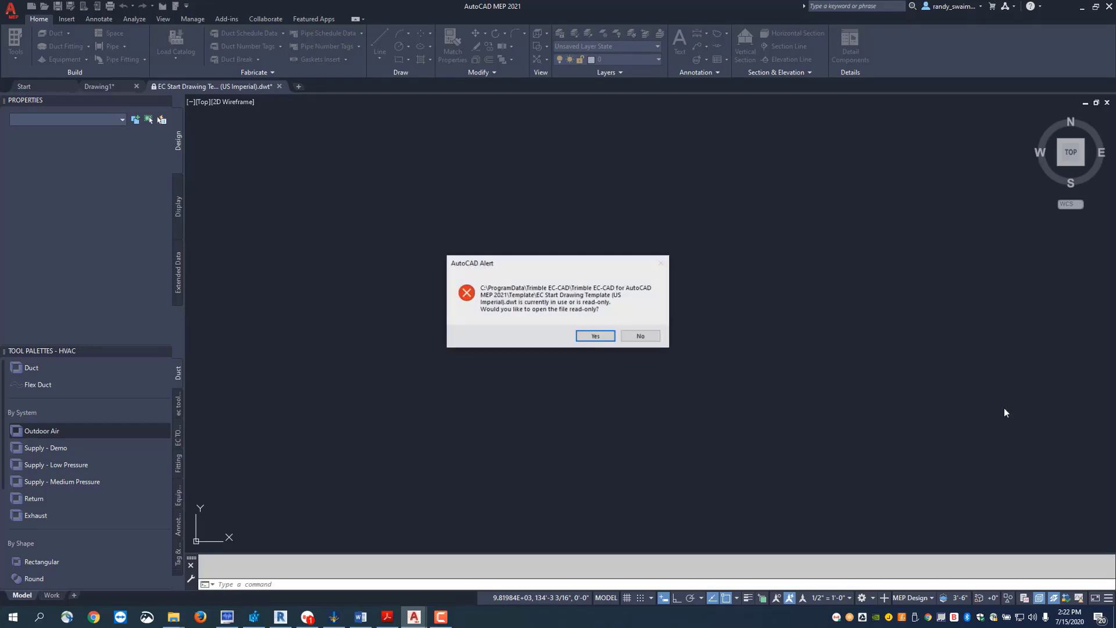
pyautogui.click(611, 337)
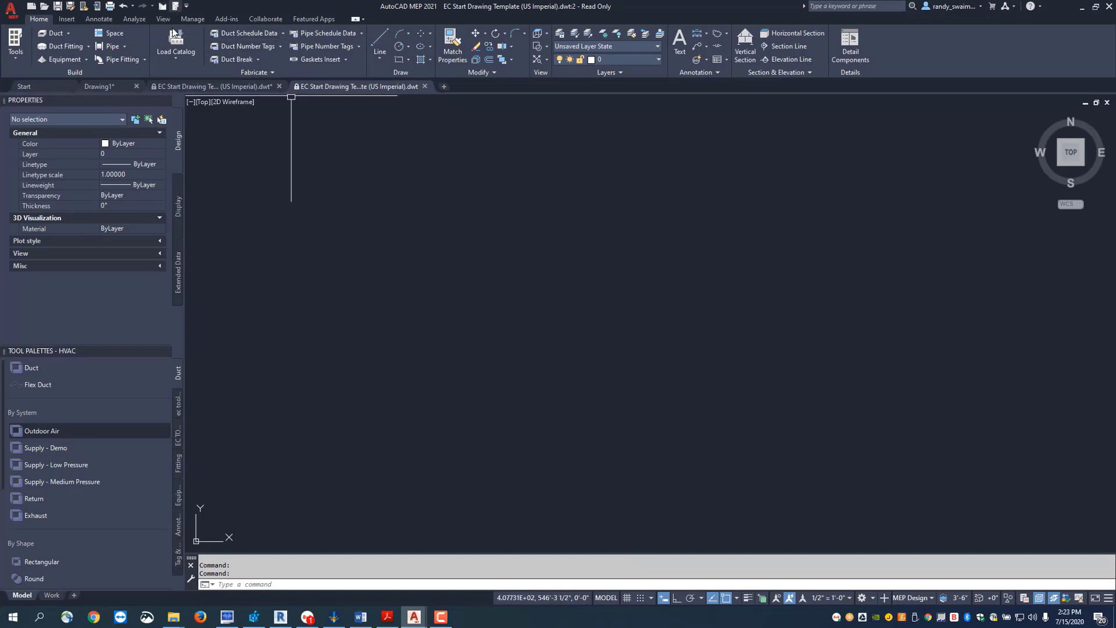
# Review the template's HVAC system definitions in the Style Manager, collapse the HVAC Objects list and close the manager.
pyautogui.click(188, 20)
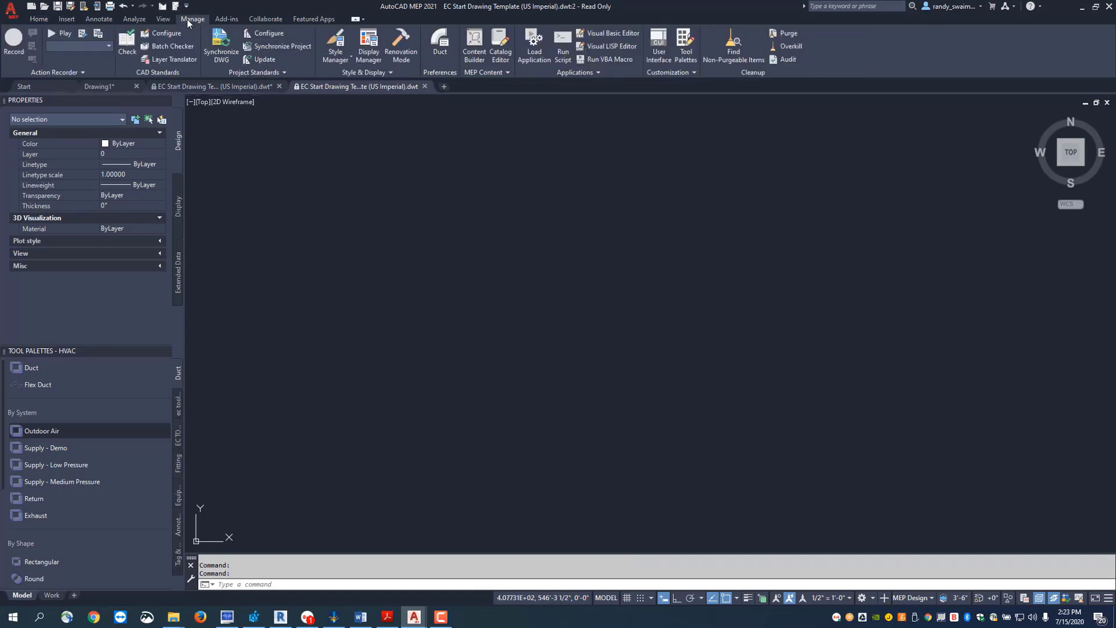
pyautogui.click(349, 58)
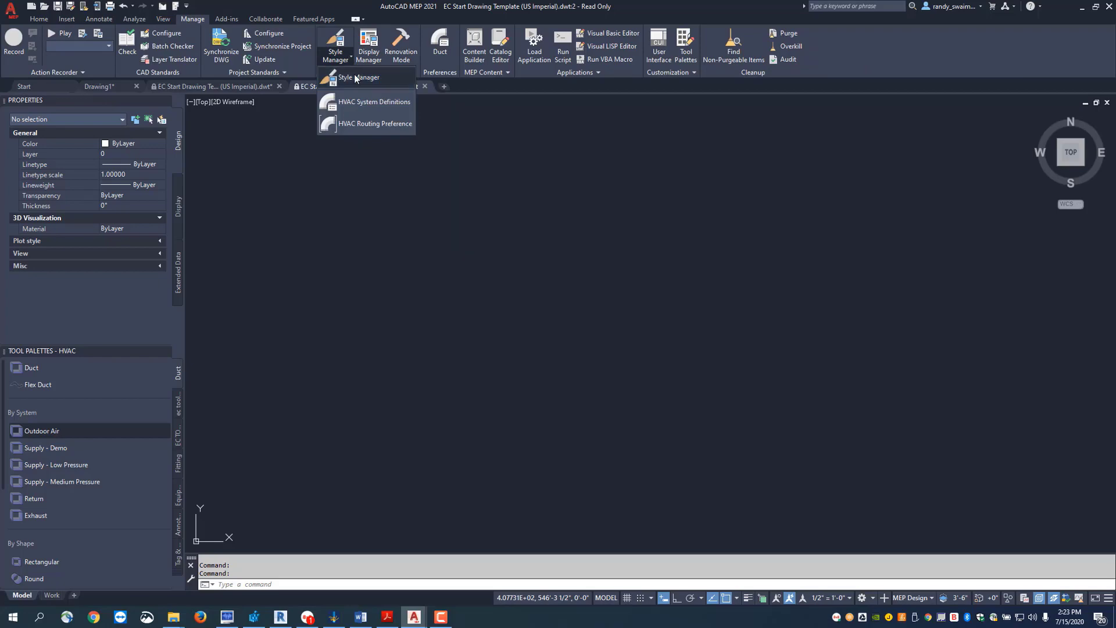
pyautogui.click(342, 102)
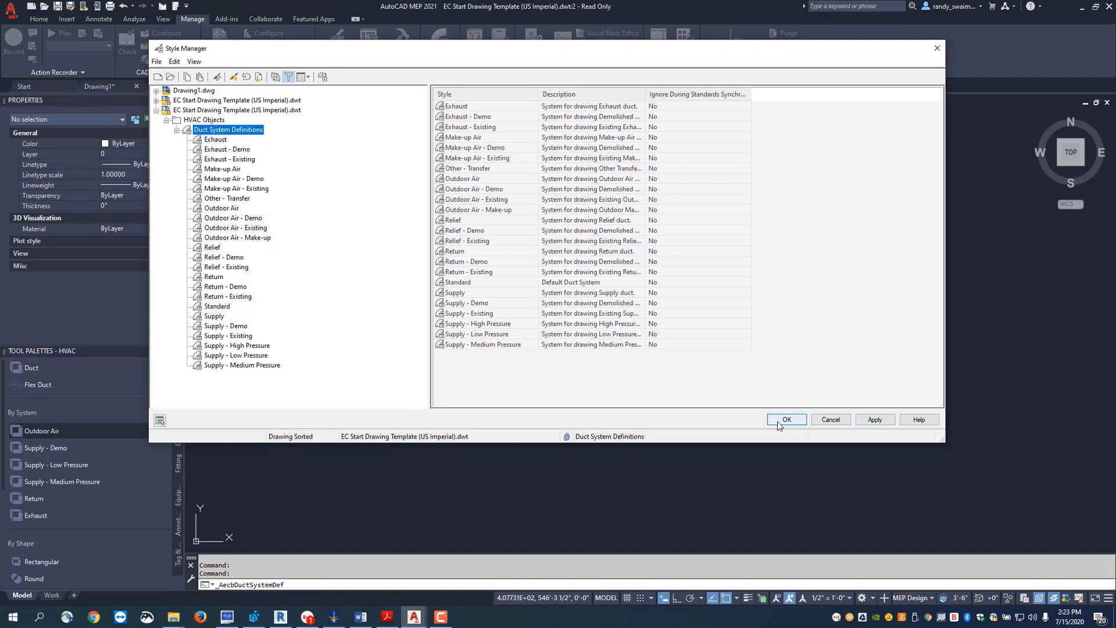
pyautogui.click(166, 120)
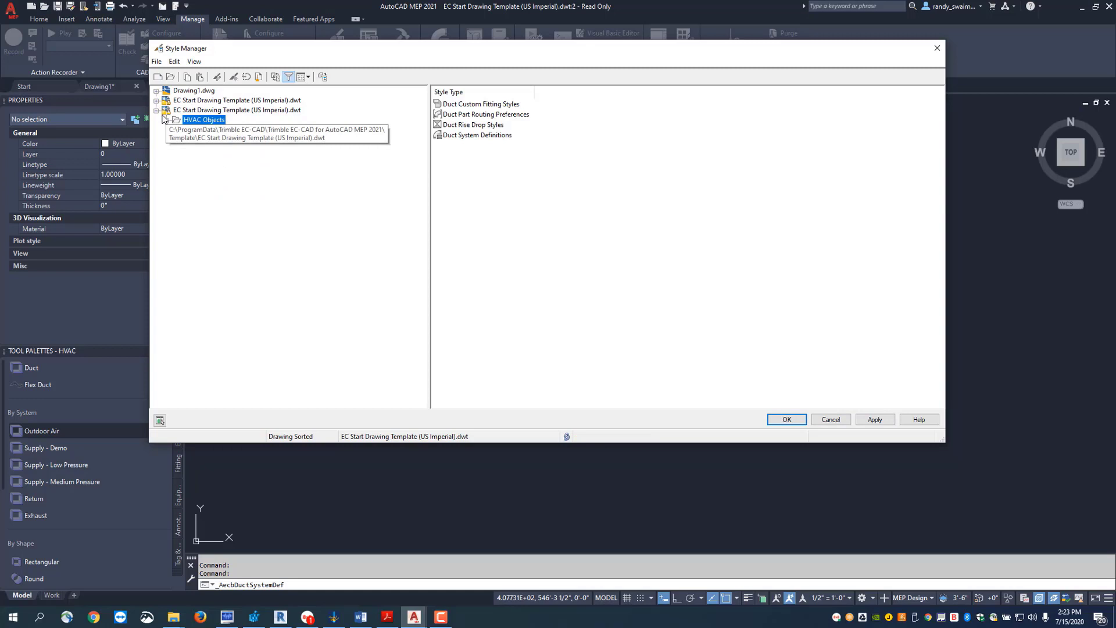
pyautogui.click(784, 419)
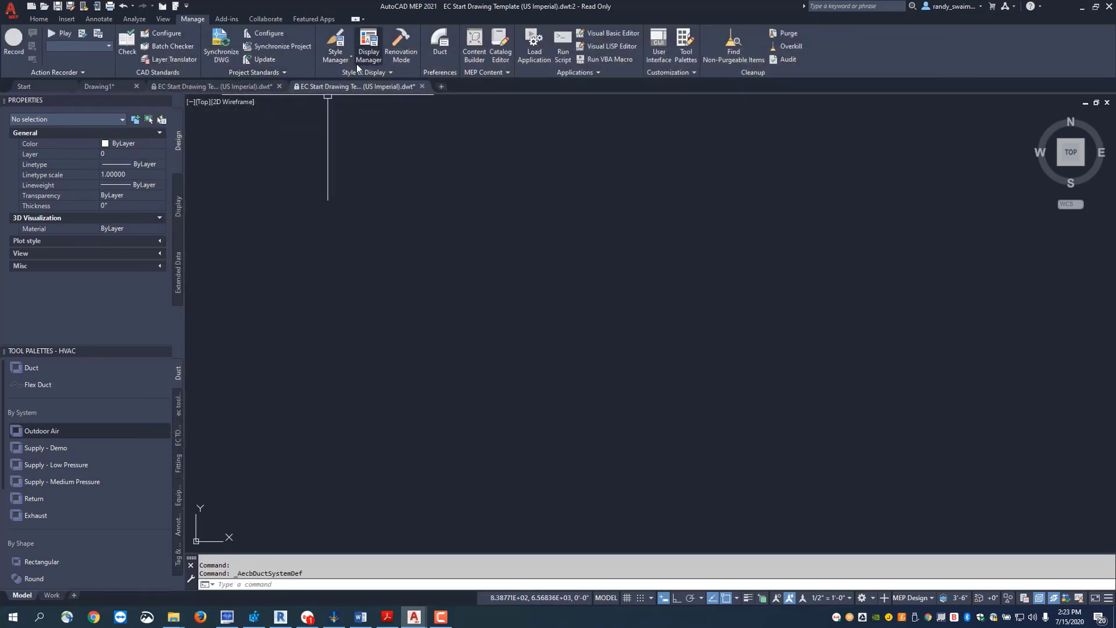
# Review the template's HVAC routing preferences in the Style Manager and close it.
pyautogui.click(341, 64)
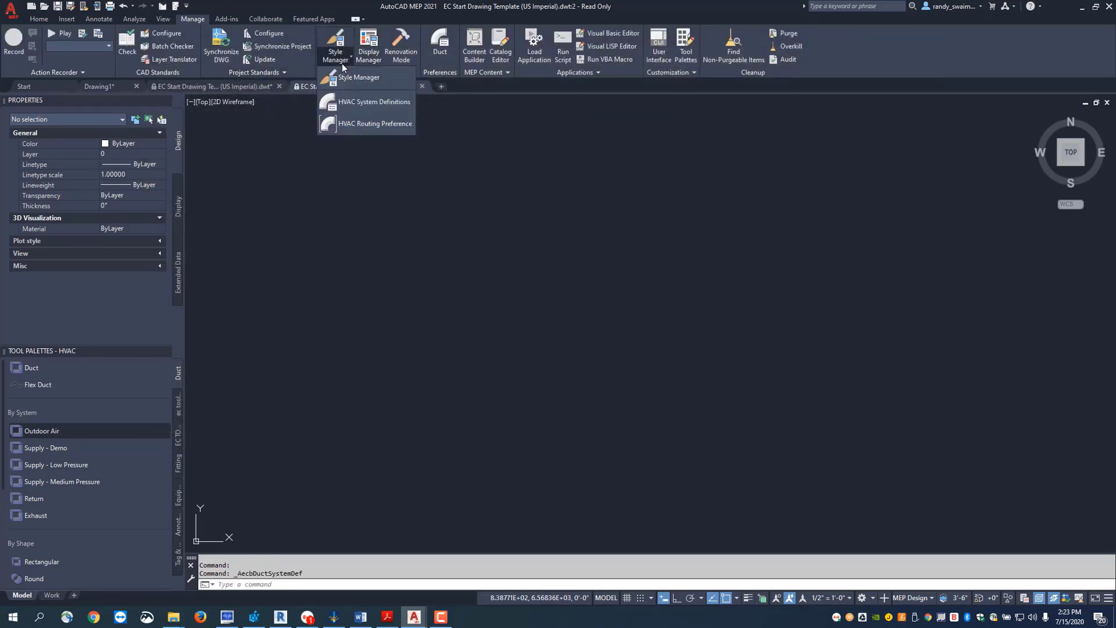
pyautogui.click(333, 124)
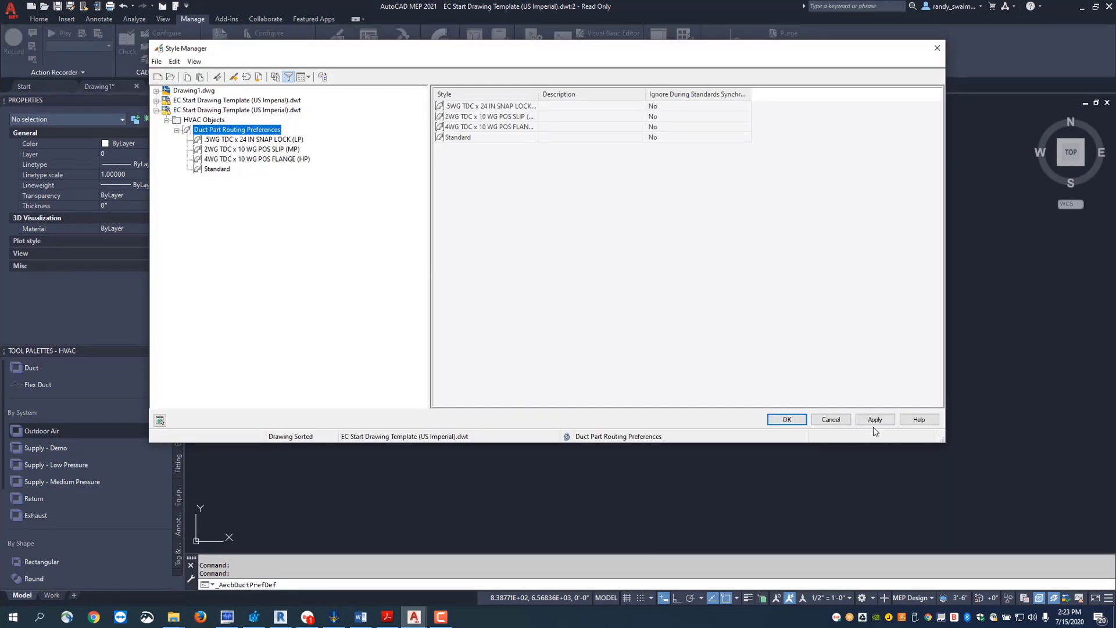
pyautogui.click(785, 420)
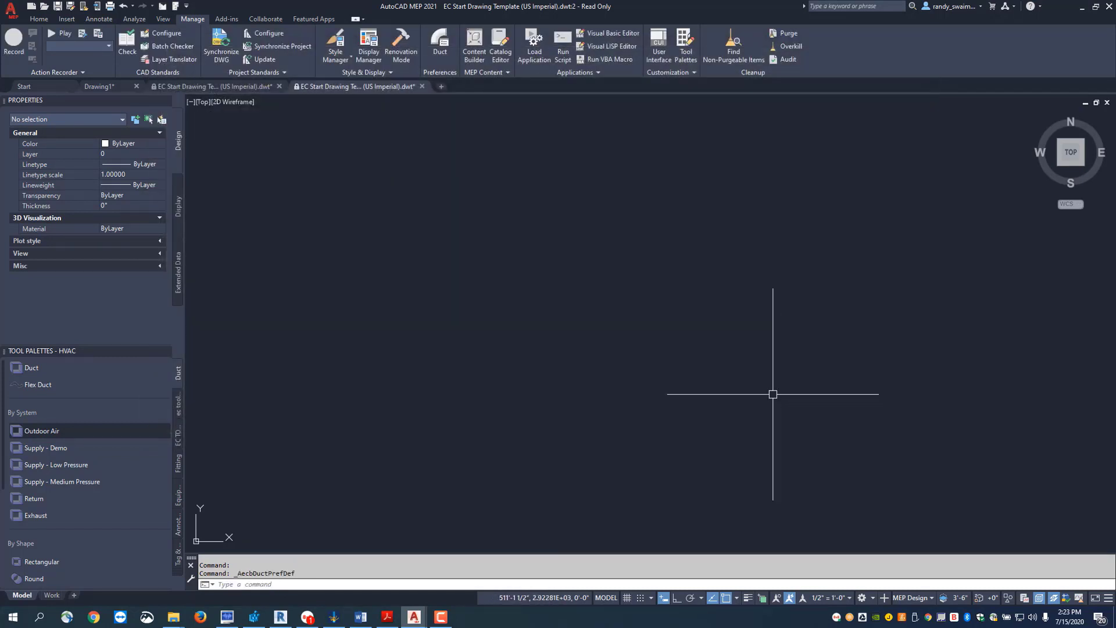
# Start saving the template as a copy and browse to ProgramData\Trimble EC-CAD\Trimble EC-CAD for AutoCAD MEP 2021\Template.
pyautogui.click(12, 11)
pyautogui.click(36, 142)
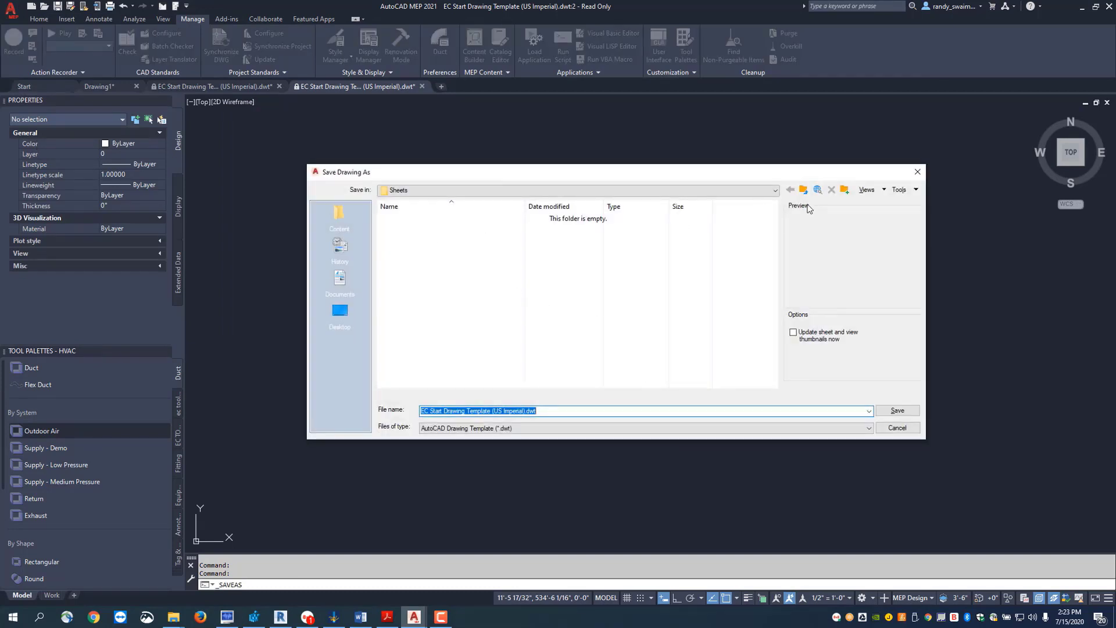
pyautogui.click(776, 192)
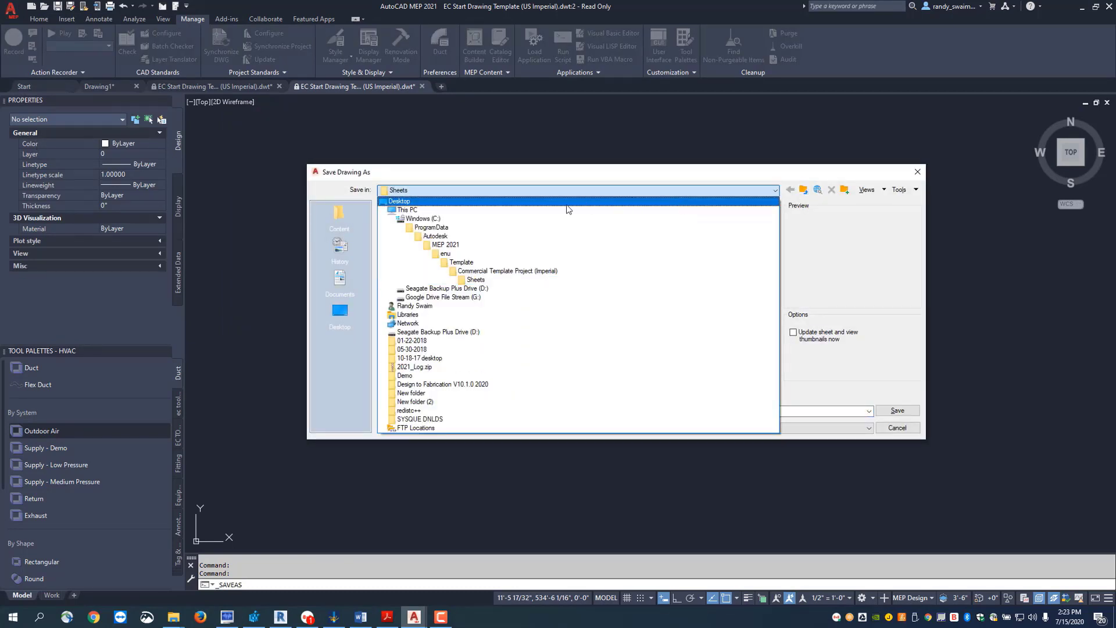
pyautogui.click(454, 230)
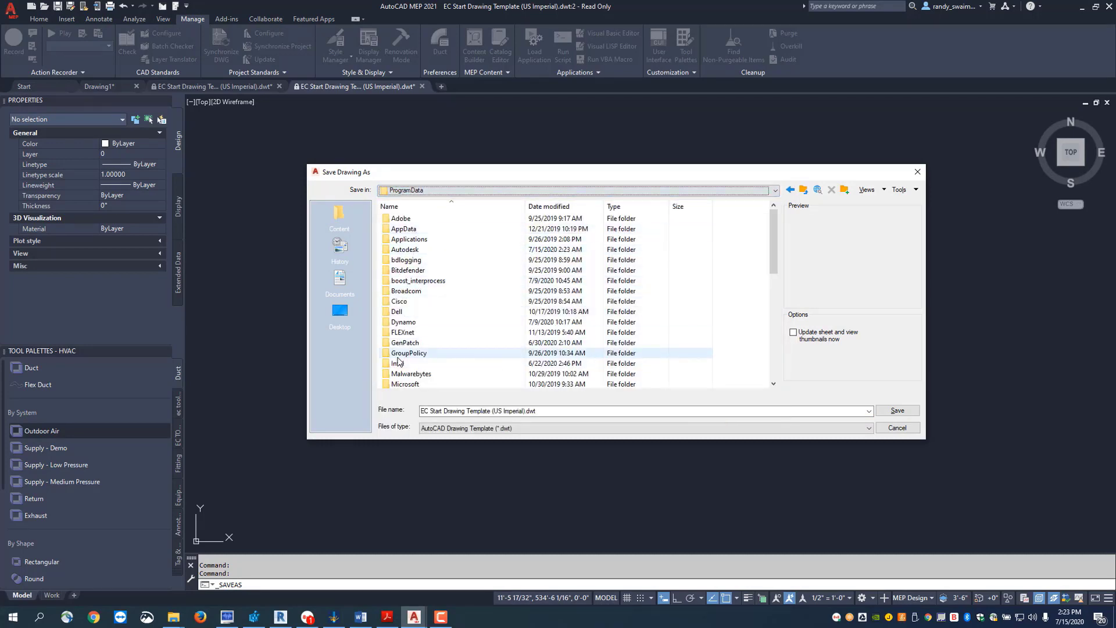
pyautogui.scroll(-5, 430, 331)
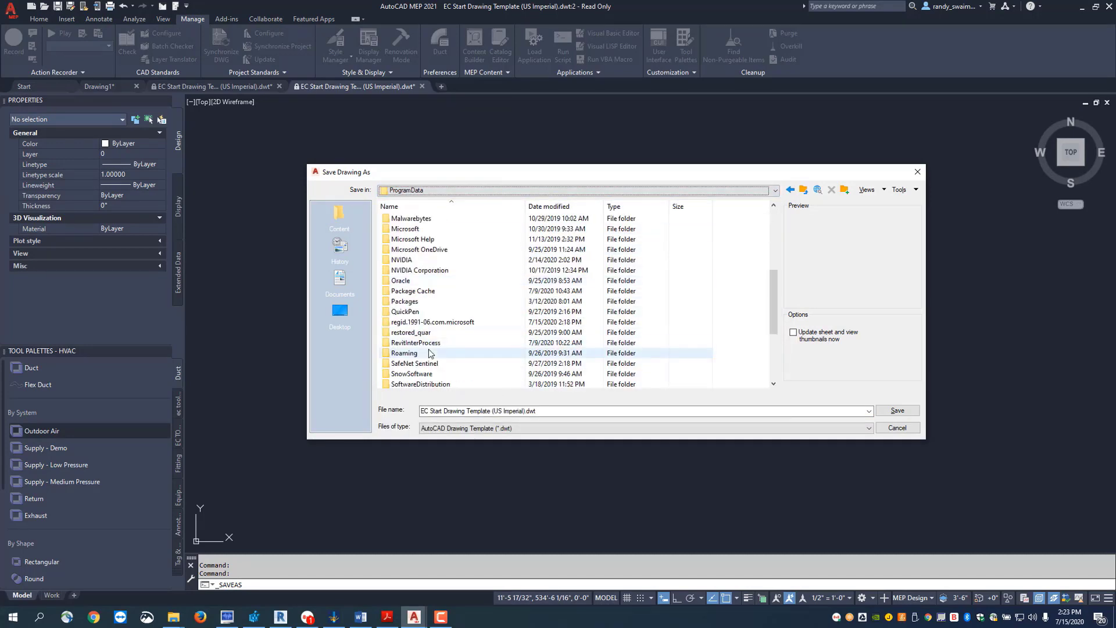
pyautogui.scroll(-3, 436, 346)
pyautogui.click(424, 343)
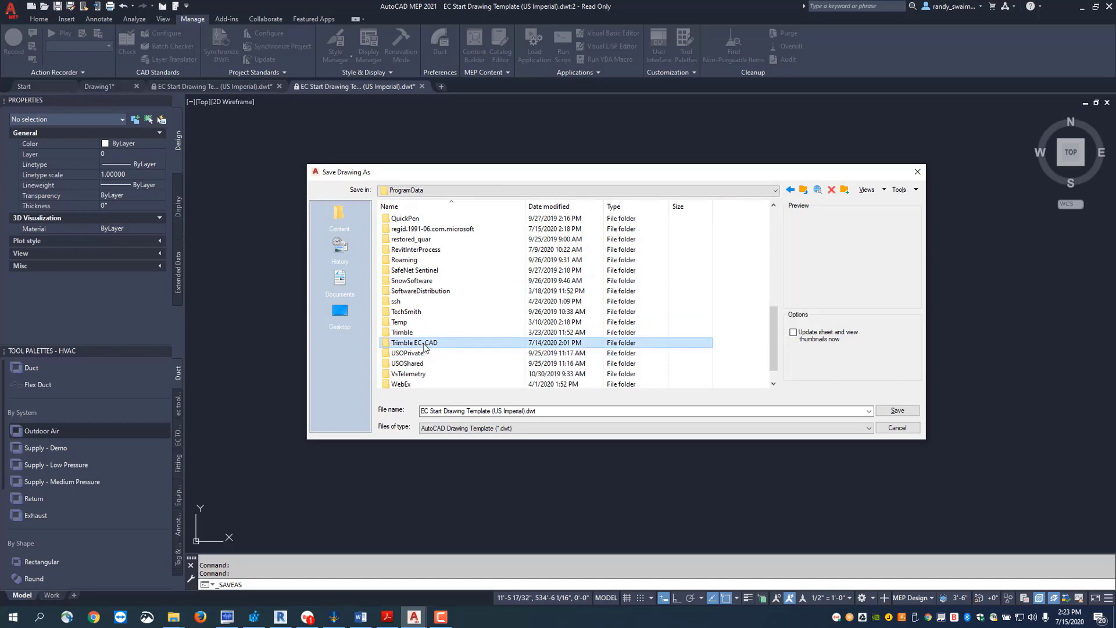
pyautogui.doubleClick(387, 346)
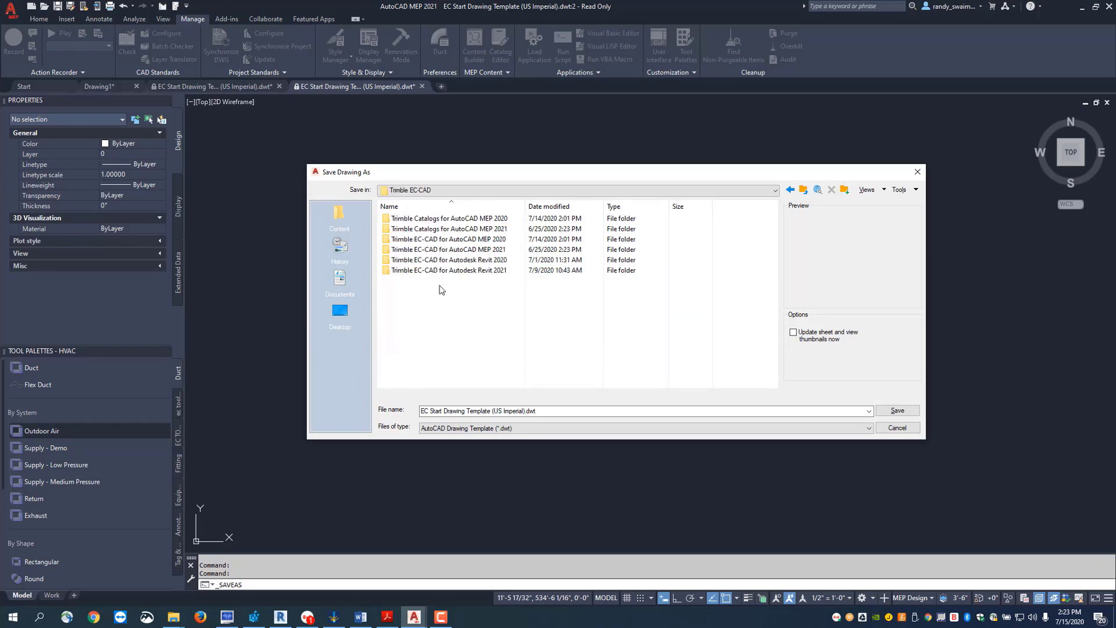
pyautogui.doubleClick(389, 251)
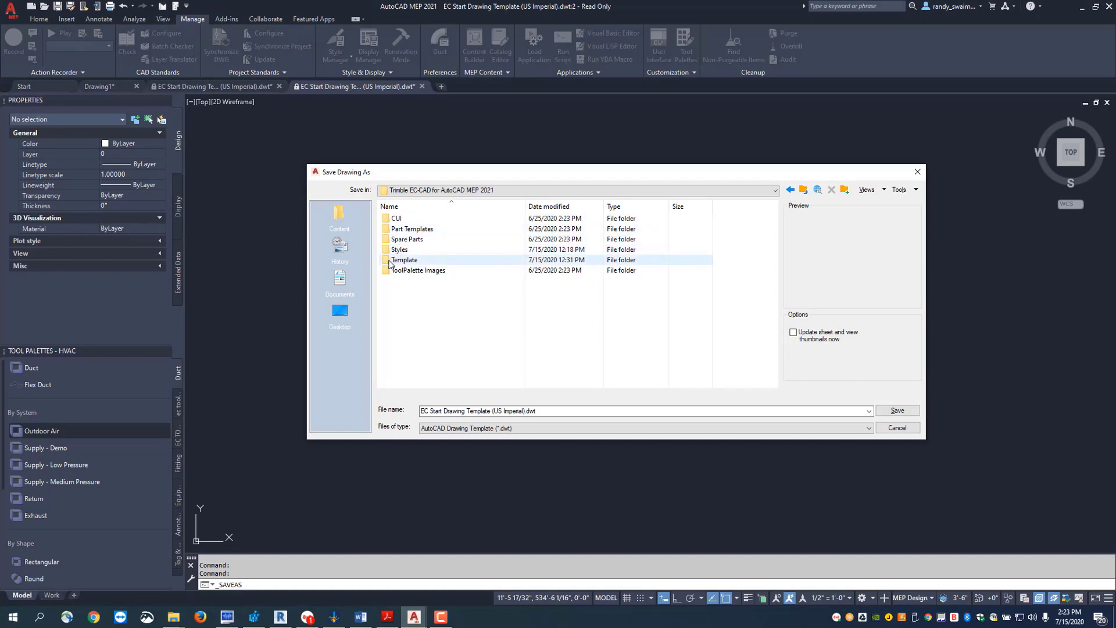
pyautogui.doubleClick(388, 260)
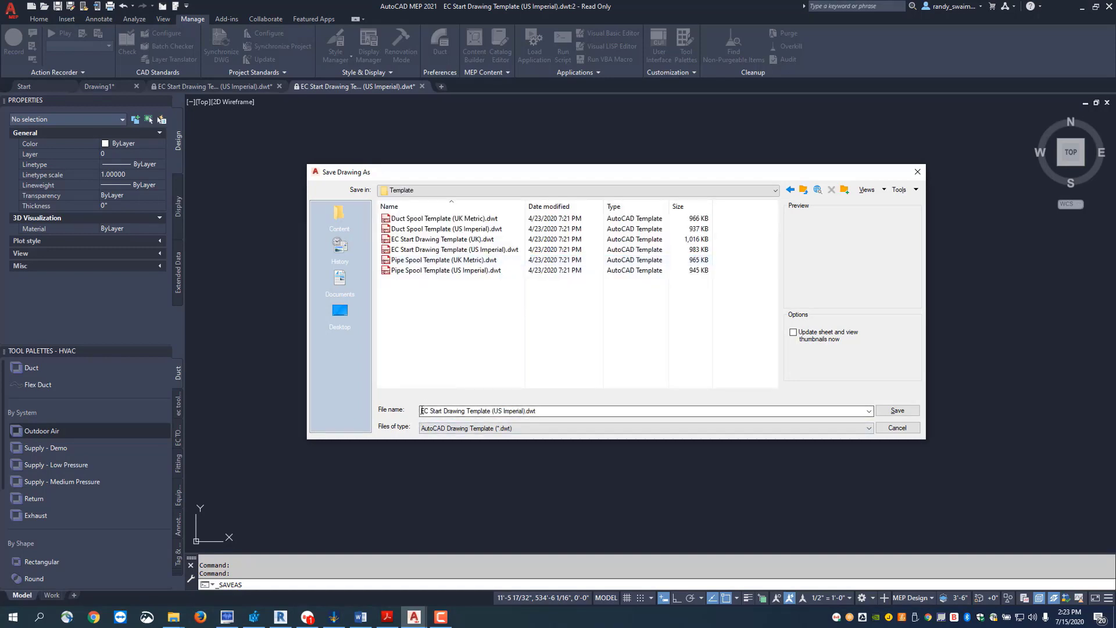
# Name the copy NEW-EC Start Drawing Template (US Imperial).dwt and save it as a drawing template.
pyautogui.tripleClick(428, 410)
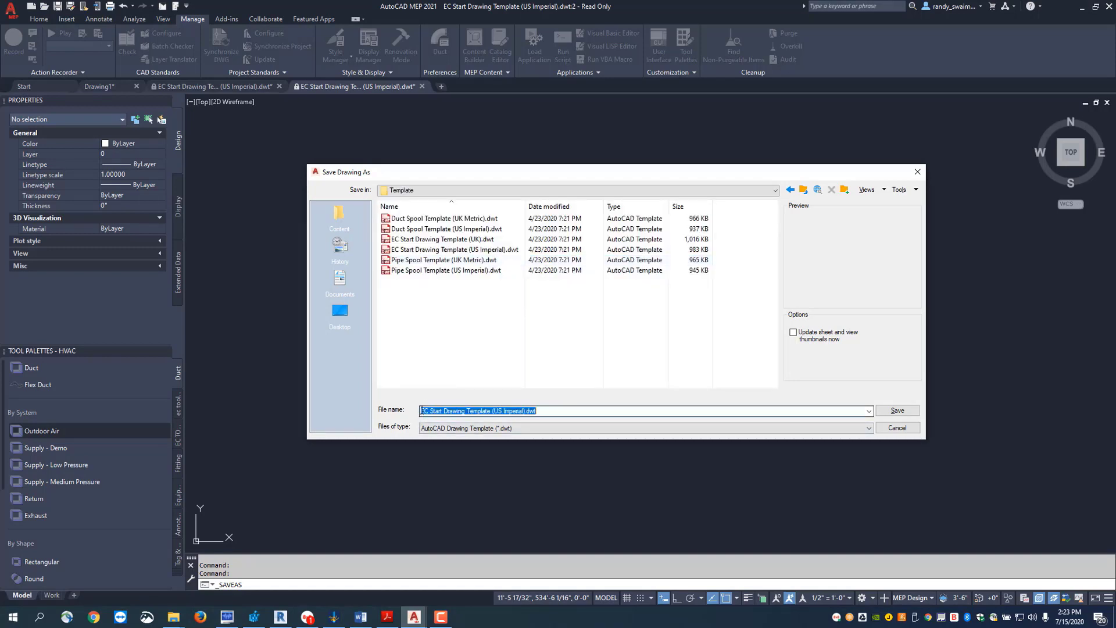
pyautogui.click(422, 412)
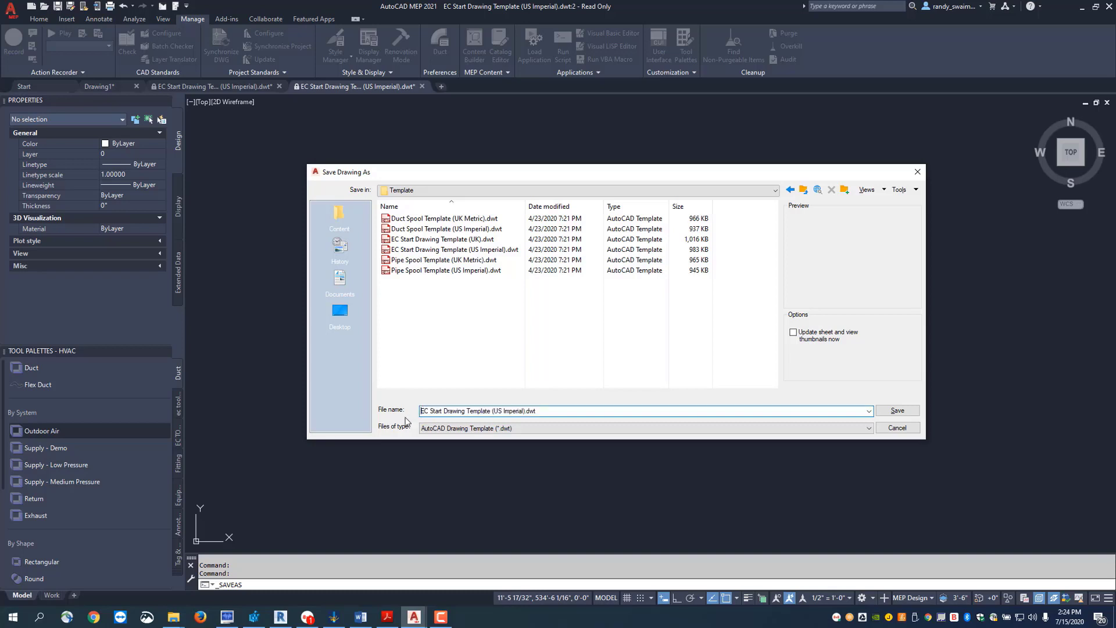
pyautogui.write('NEW-')
pyautogui.click(898, 410)
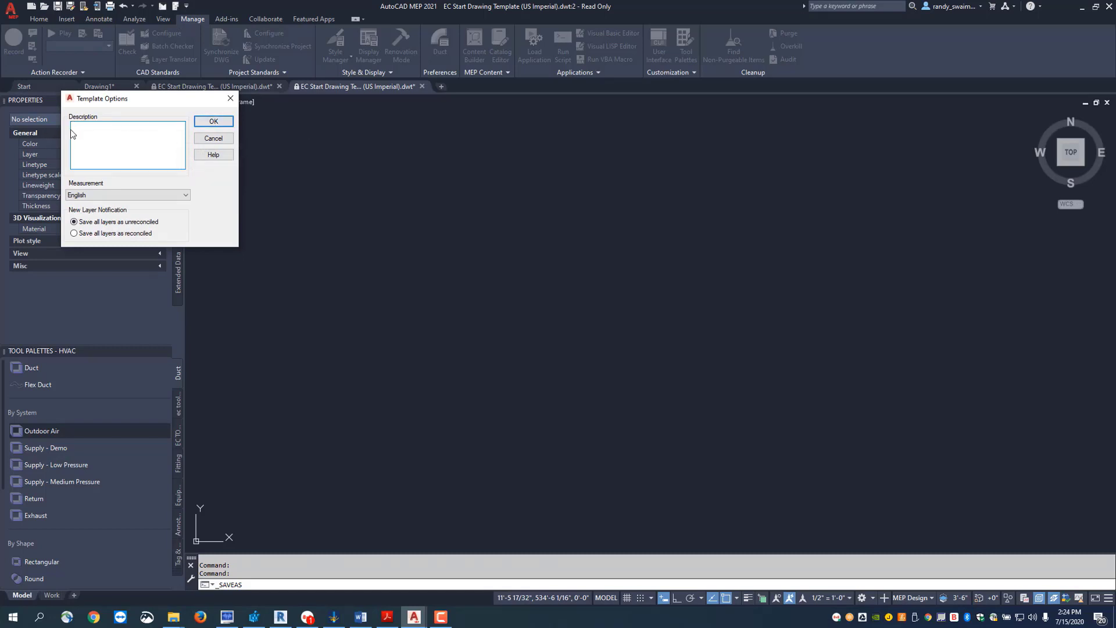
# Enter 07-15-2020 as the template description and accept the template options.
pyautogui.write('0')
pyautogui.write('7-15-2020')
pyautogui.click(219, 122)
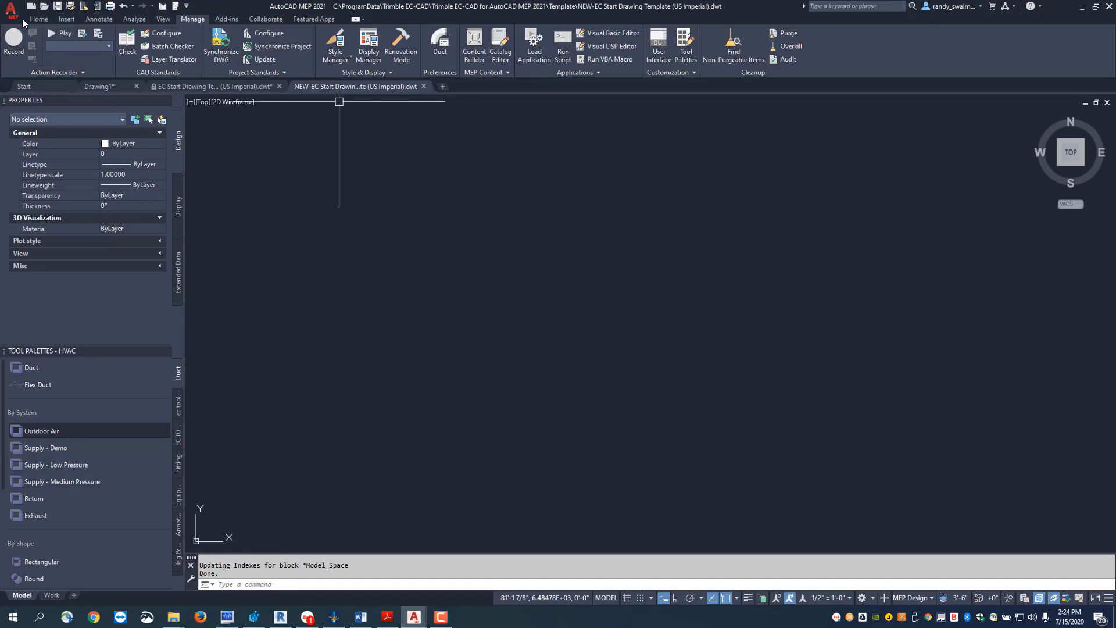
# Open the program options and select the path under Drawing Template File Location in the template settings.
pyautogui.click(15, 18)
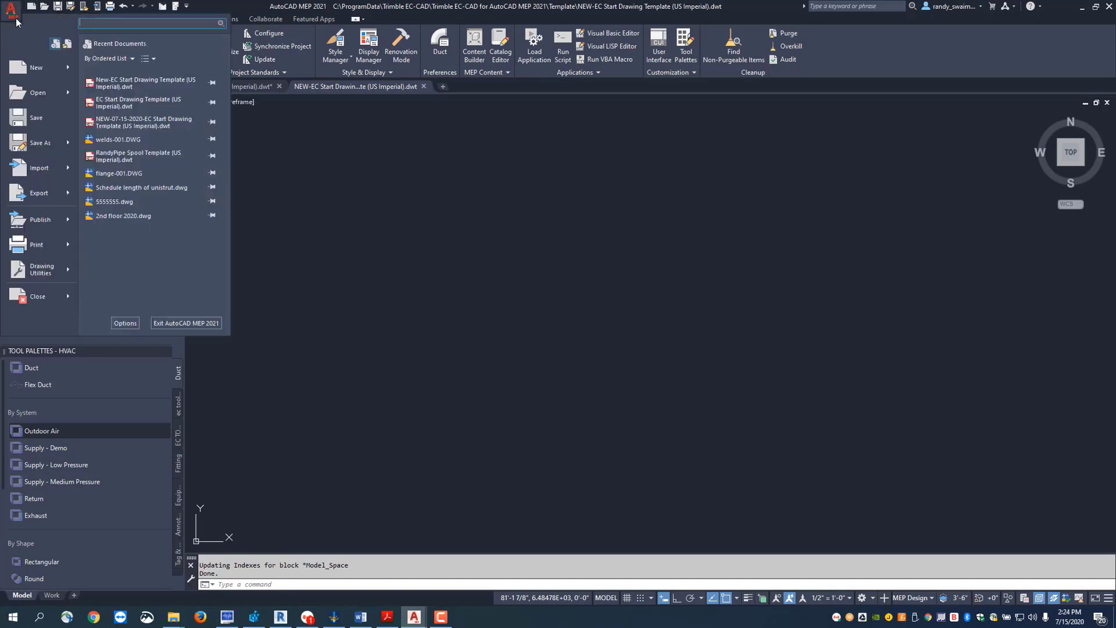
pyautogui.click(127, 324)
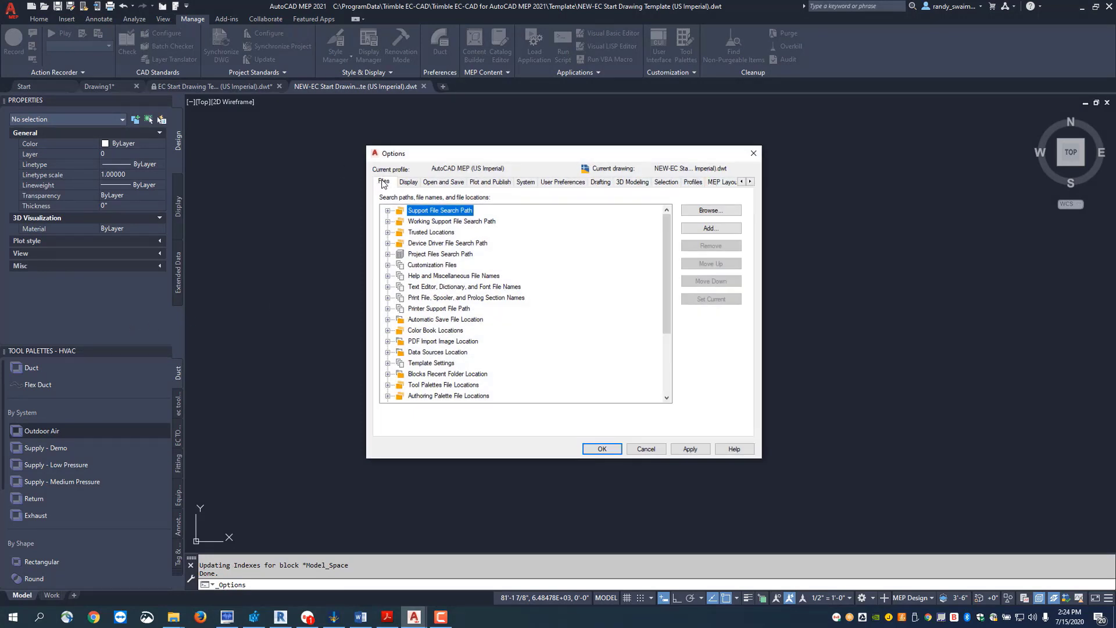
pyautogui.click(388, 364)
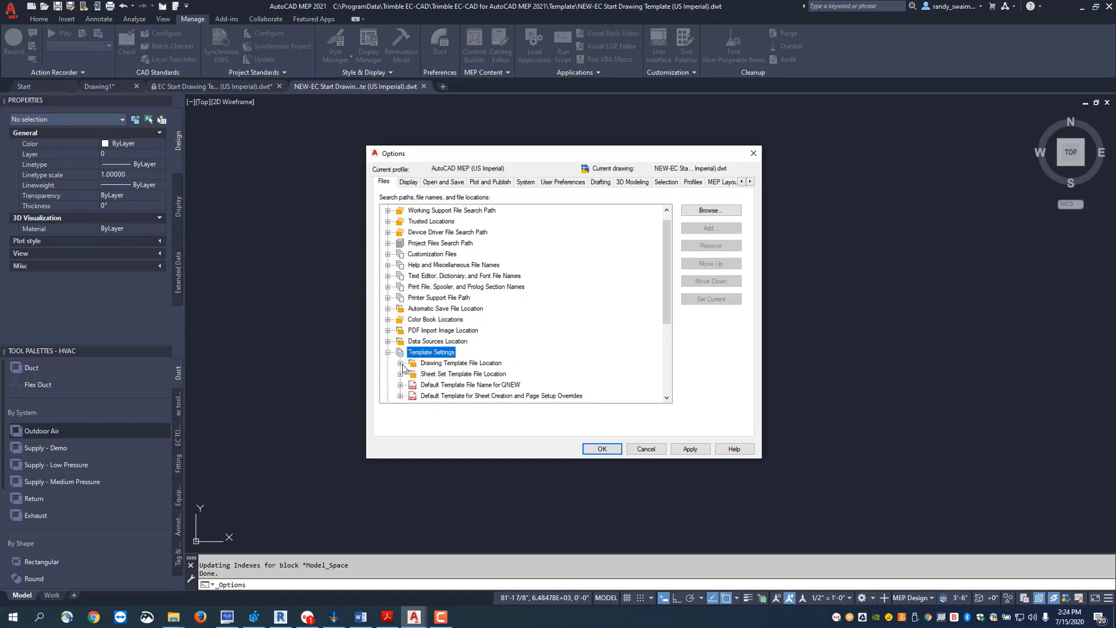
pyautogui.doubleClick(410, 363)
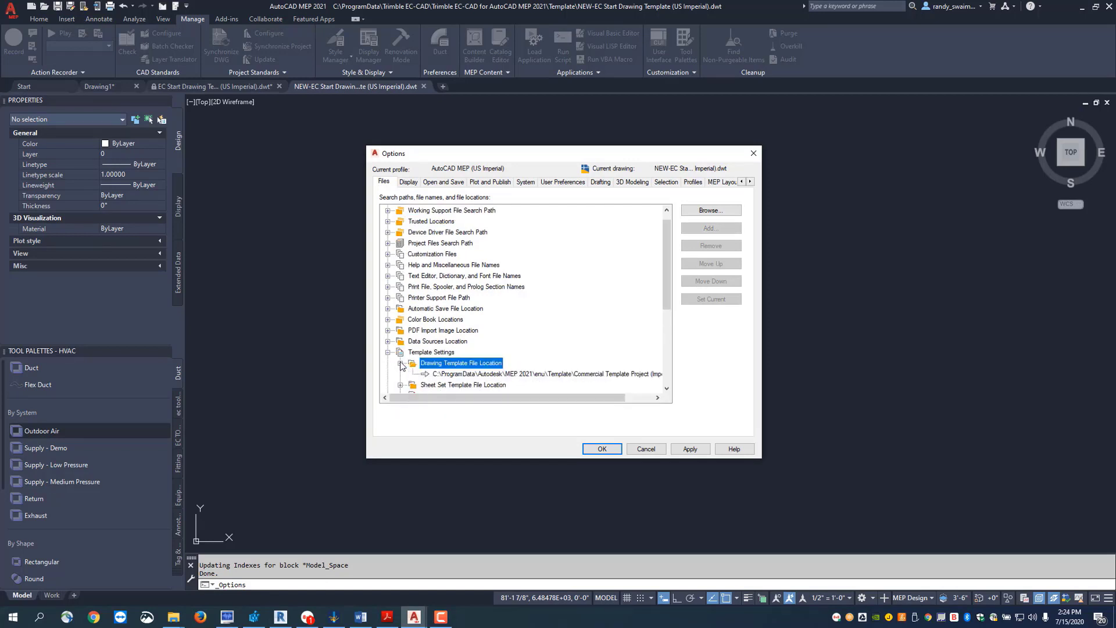
pyautogui.click(530, 374)
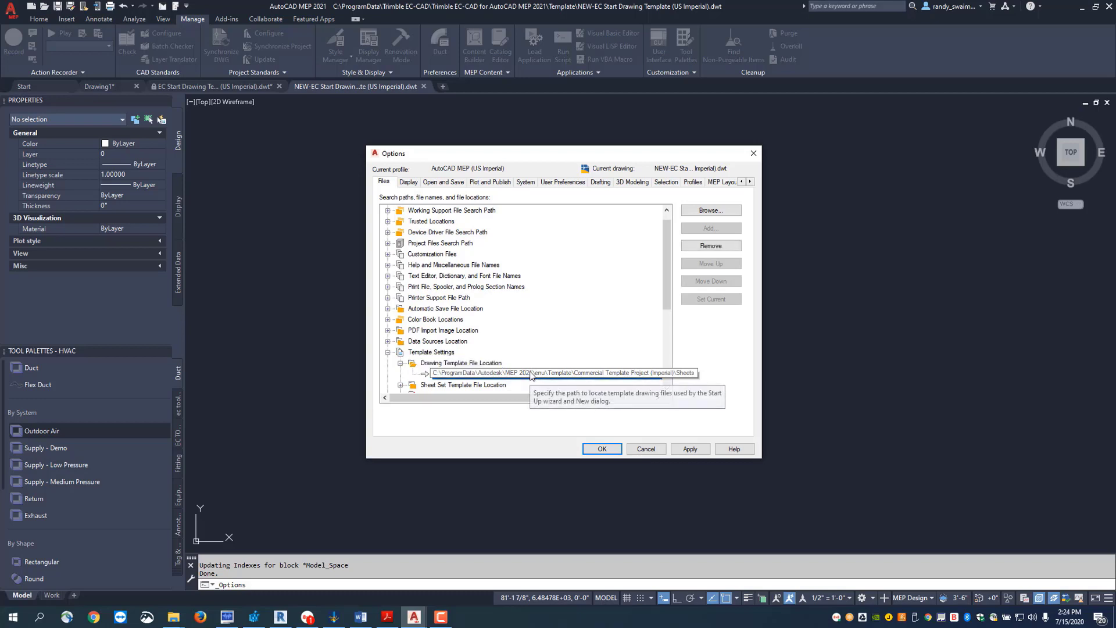
pyautogui.click(530, 373)
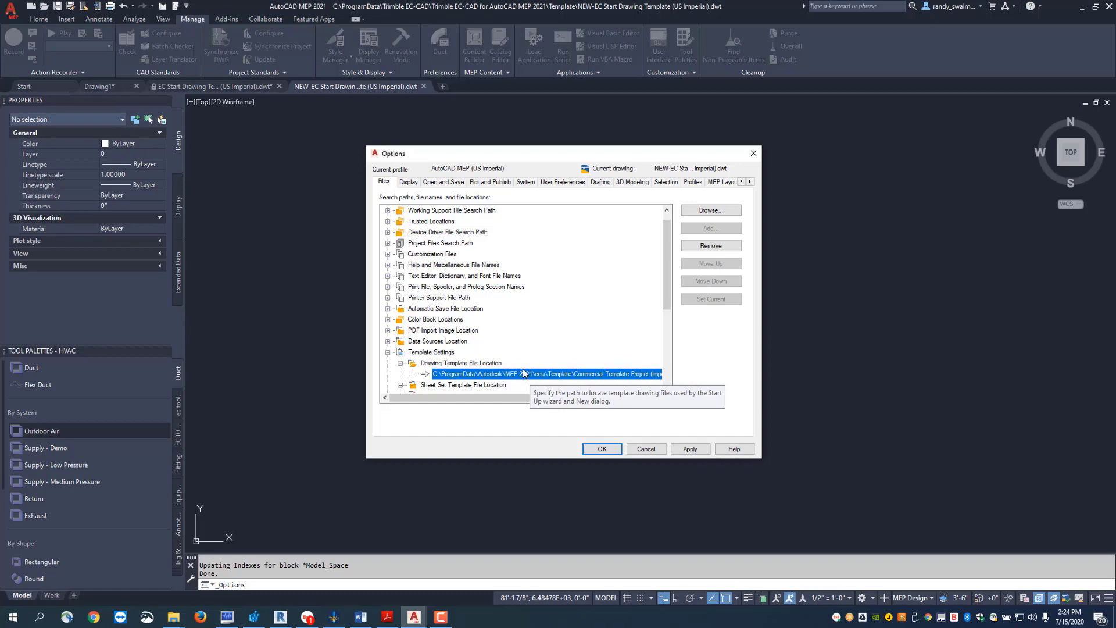
# Set the drawing template file location to C:\ProgramData\Trimble EC-CAD.
pyautogui.click(710, 210)
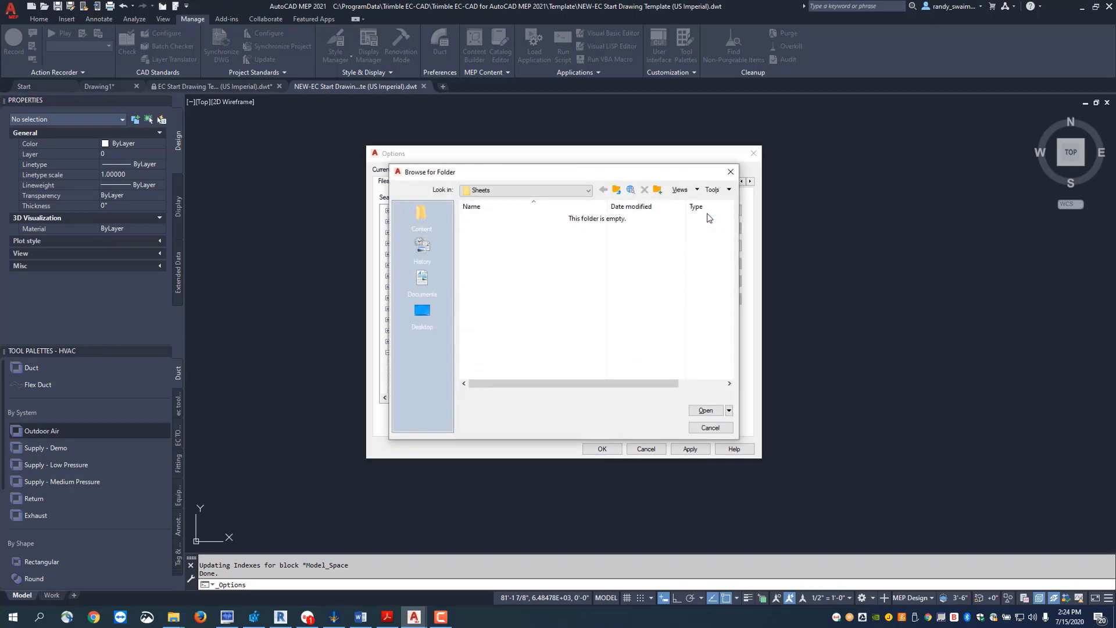
pyautogui.click(587, 190)
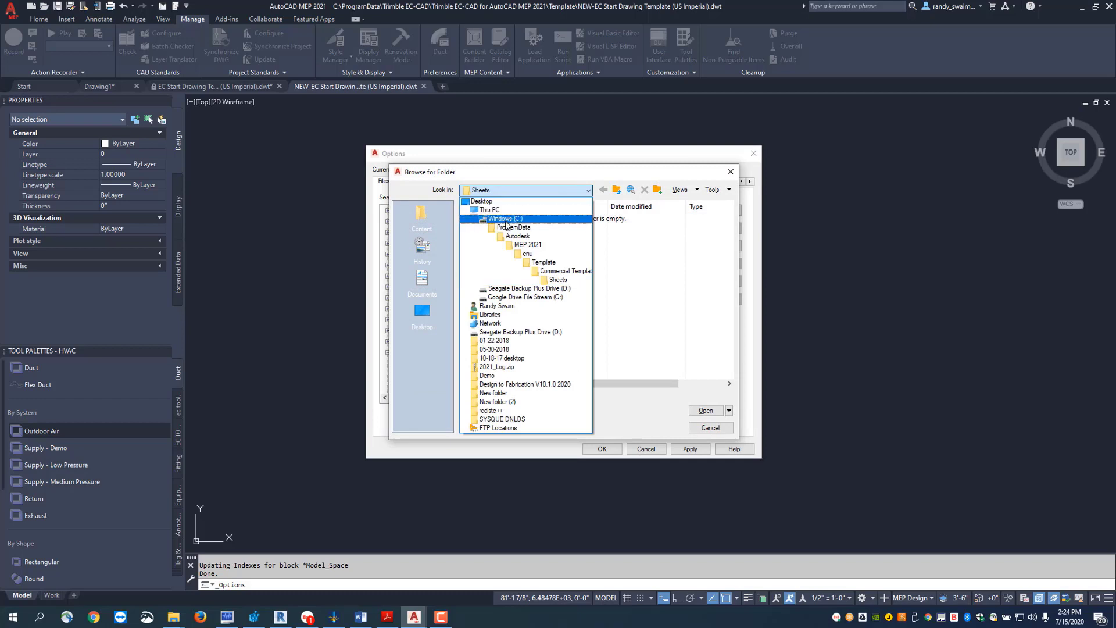
pyautogui.click(505, 219)
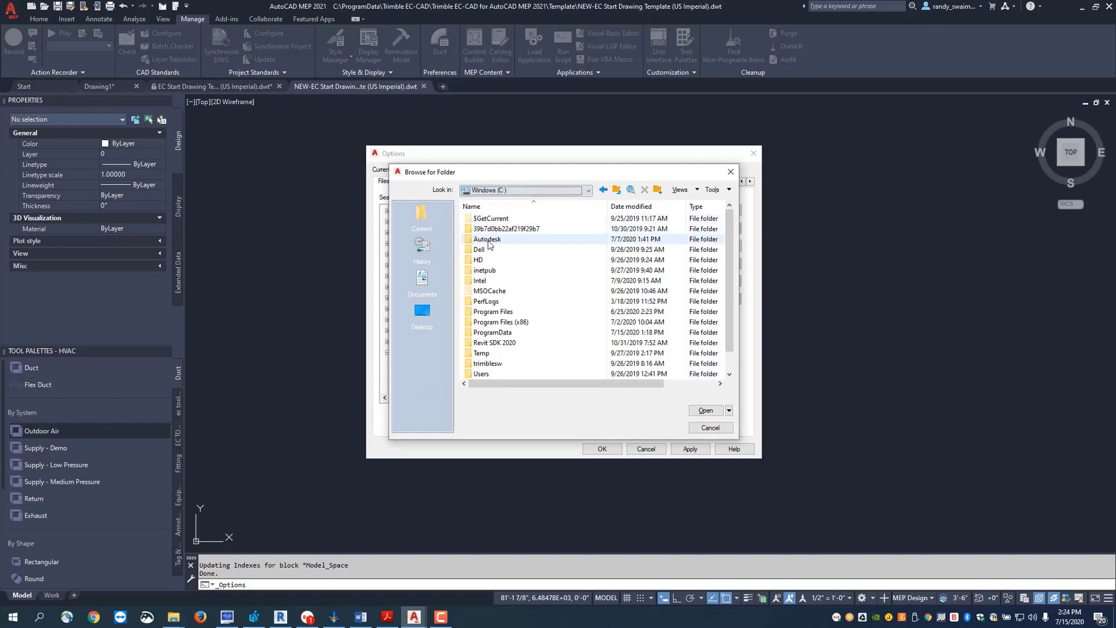
pyautogui.doubleClick(493, 333)
pyautogui.scroll(-8, 521, 272)
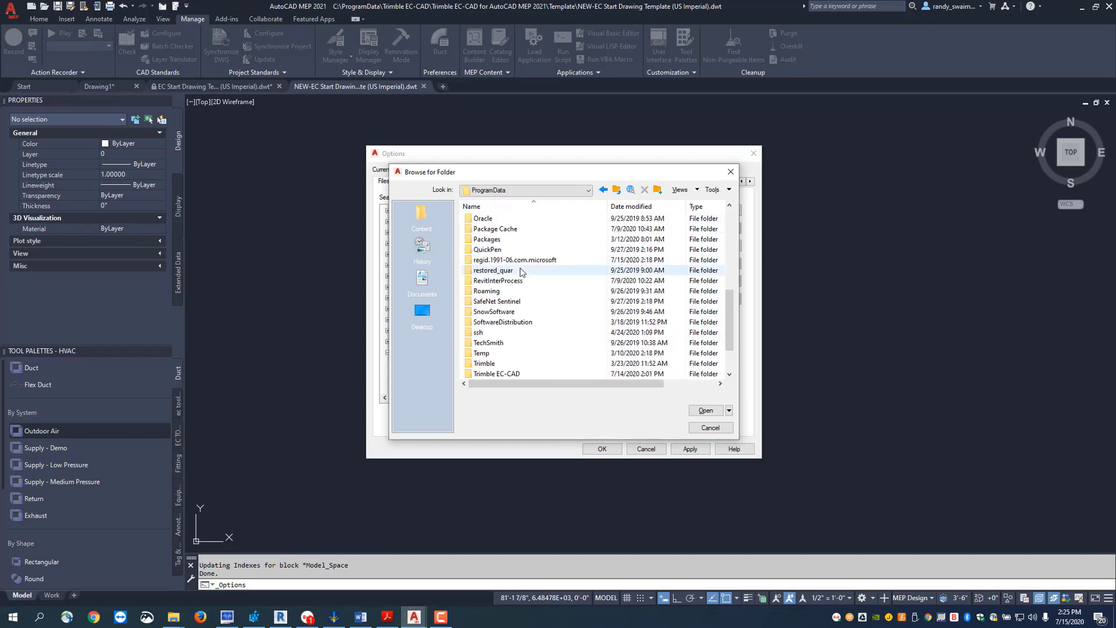
pyautogui.scroll(-2, 521, 271)
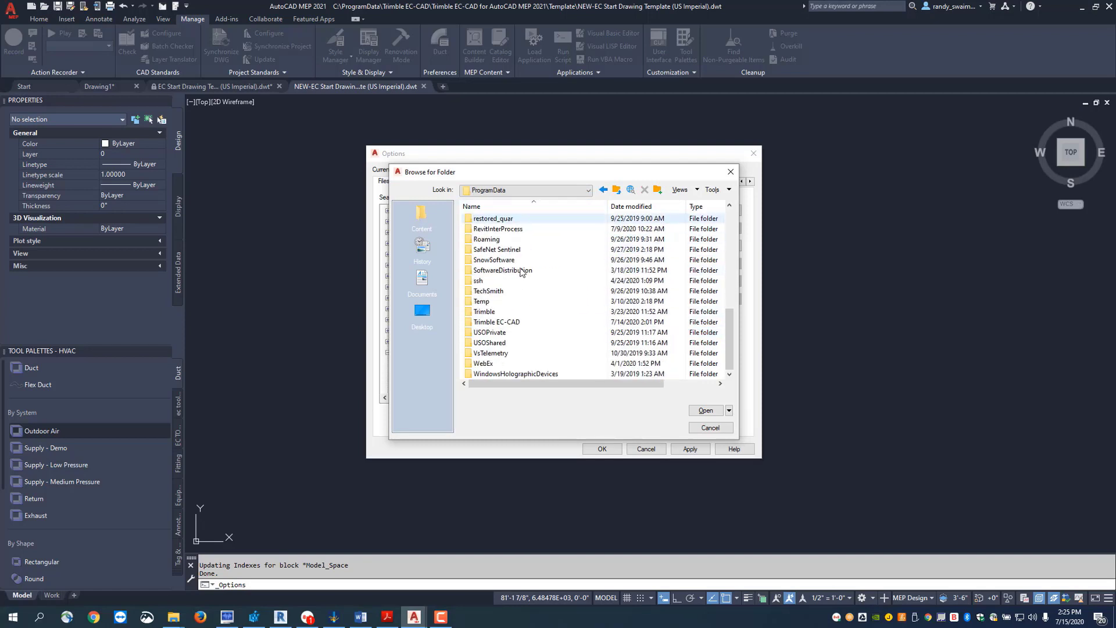
pyautogui.doubleClick(465, 323)
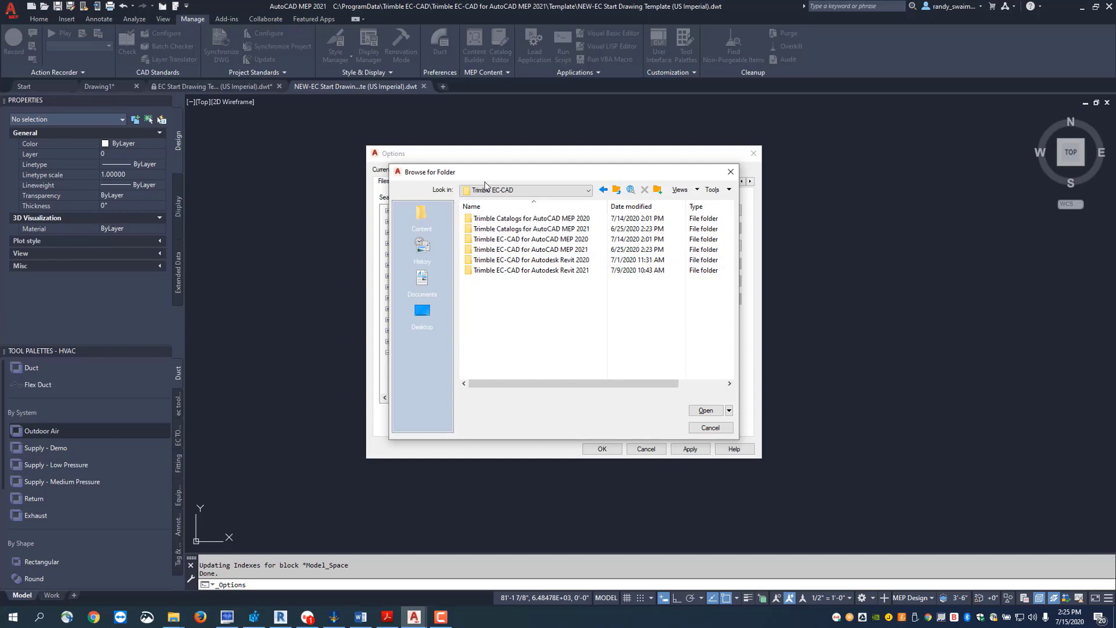
pyautogui.click(706, 411)
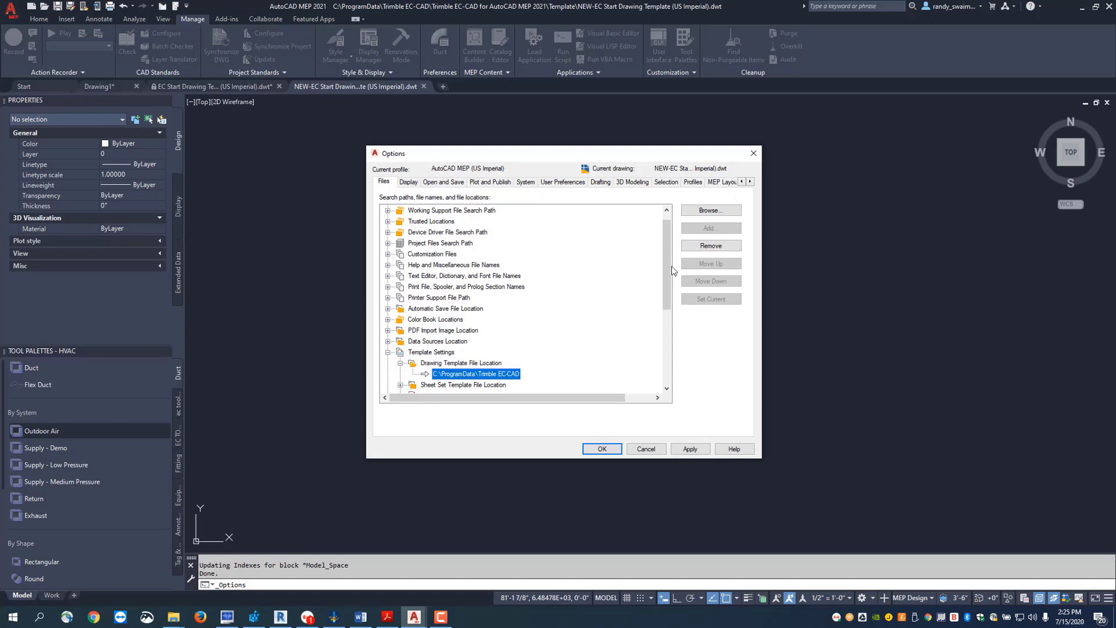
# Start choosing a replacement file for the default QNEW template in the template settings.
pyautogui.moveTo(668, 266); pyautogui.dragTo(670, 287)
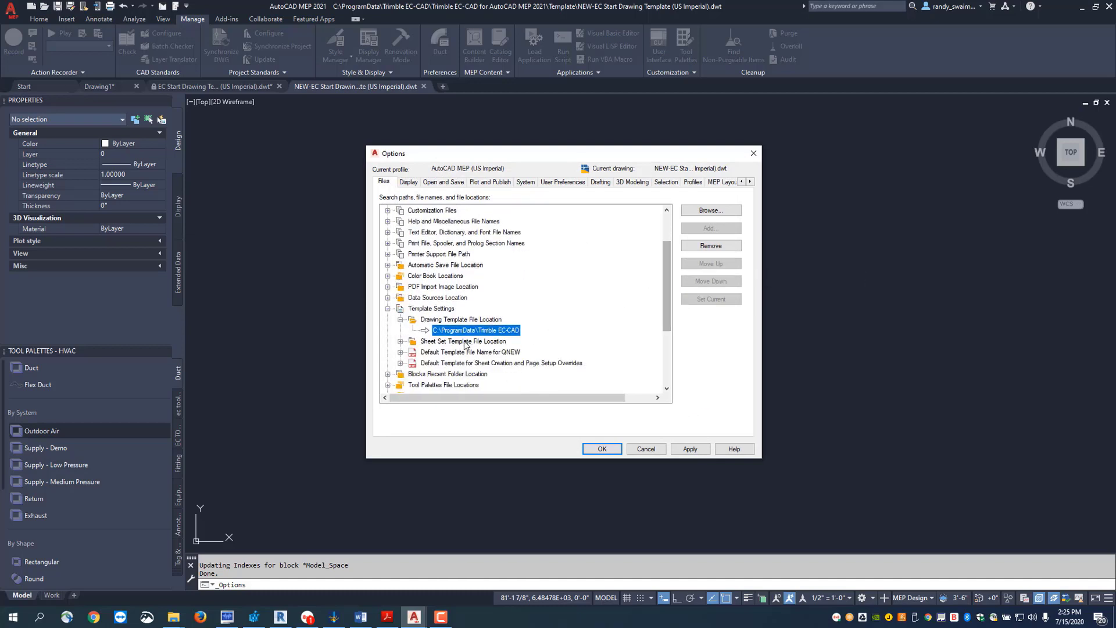
pyautogui.click(400, 352)
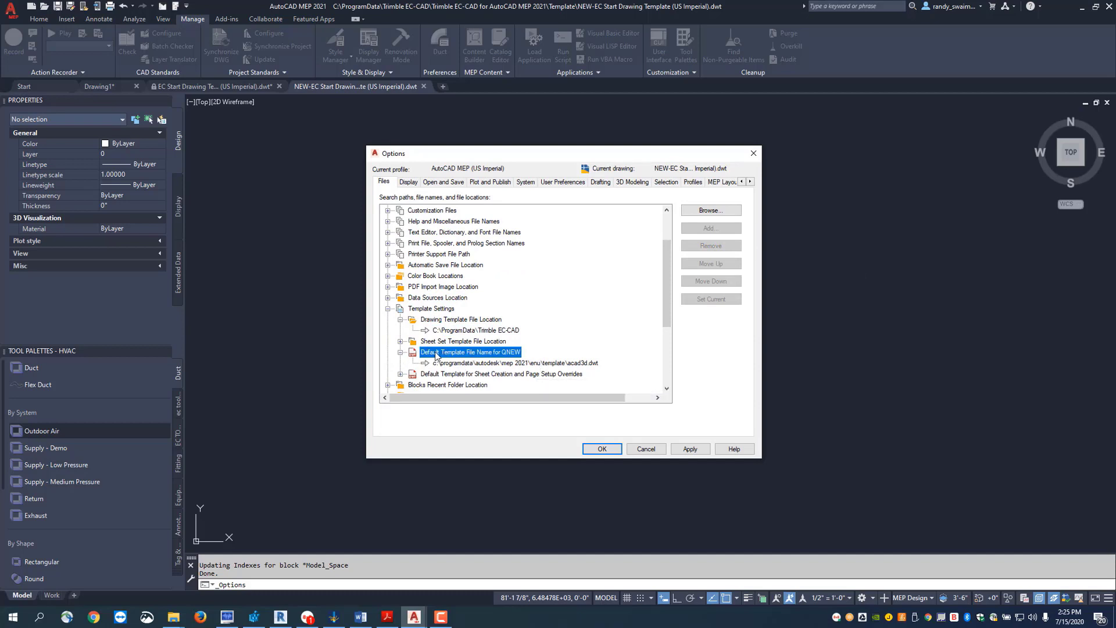
pyautogui.click(482, 363)
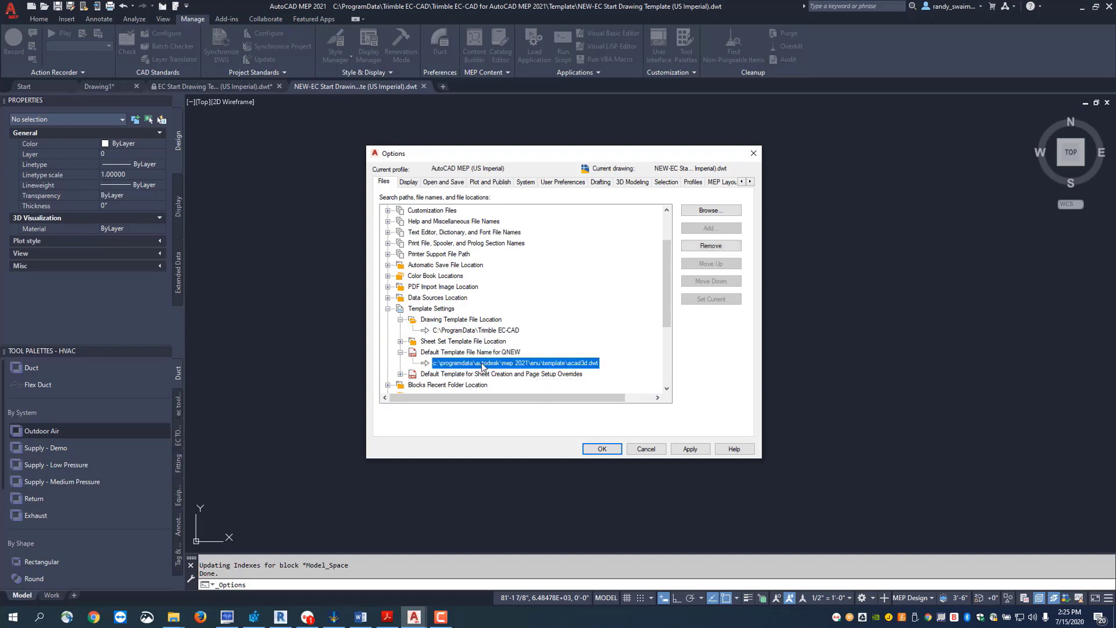
pyautogui.click(710, 210)
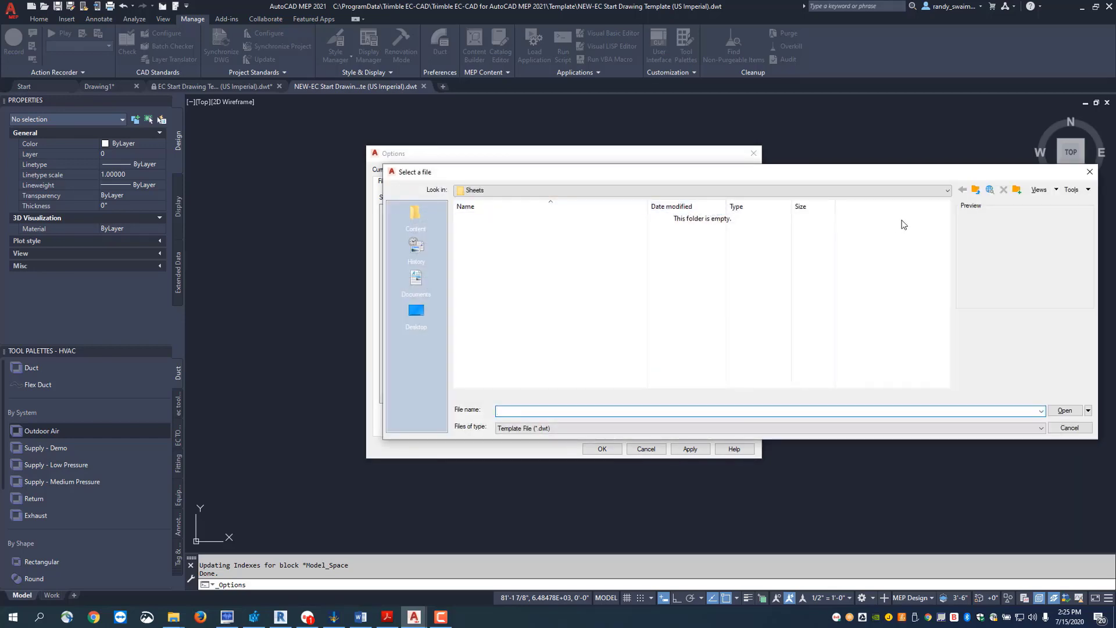
# Choose NEW-EC Start Drawing Template (US Imperial).dwt from ProgramData\Trimble EC-CAD\Trimble EC-CAD for AutoCAD MEP 2021\Template as the QNEW template and apply the options.
pyautogui.click(944, 189)
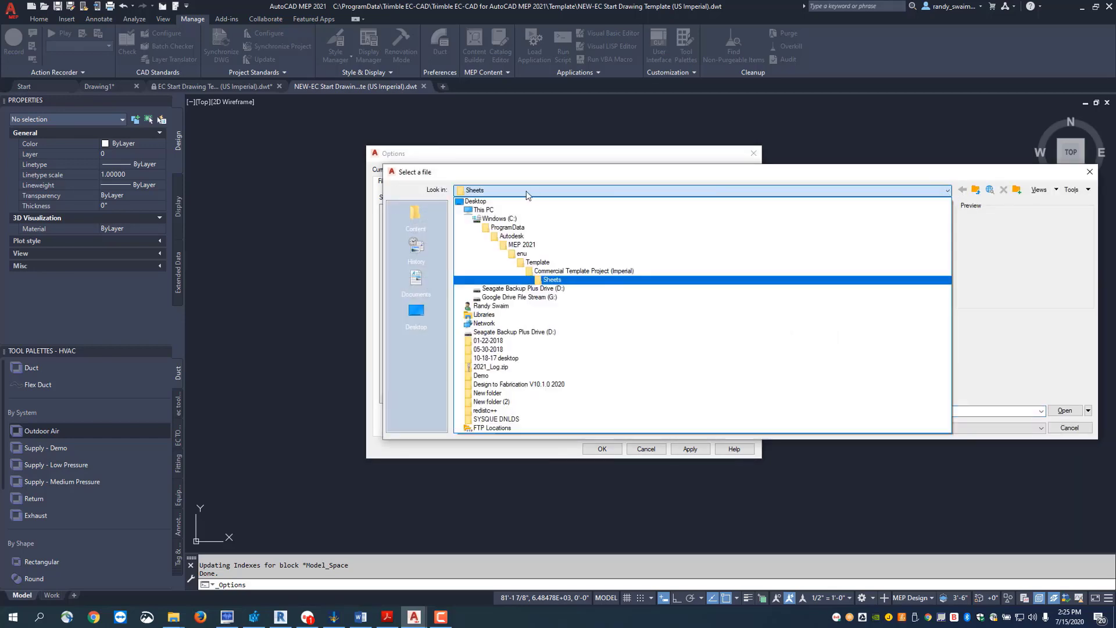
pyautogui.click(503, 227)
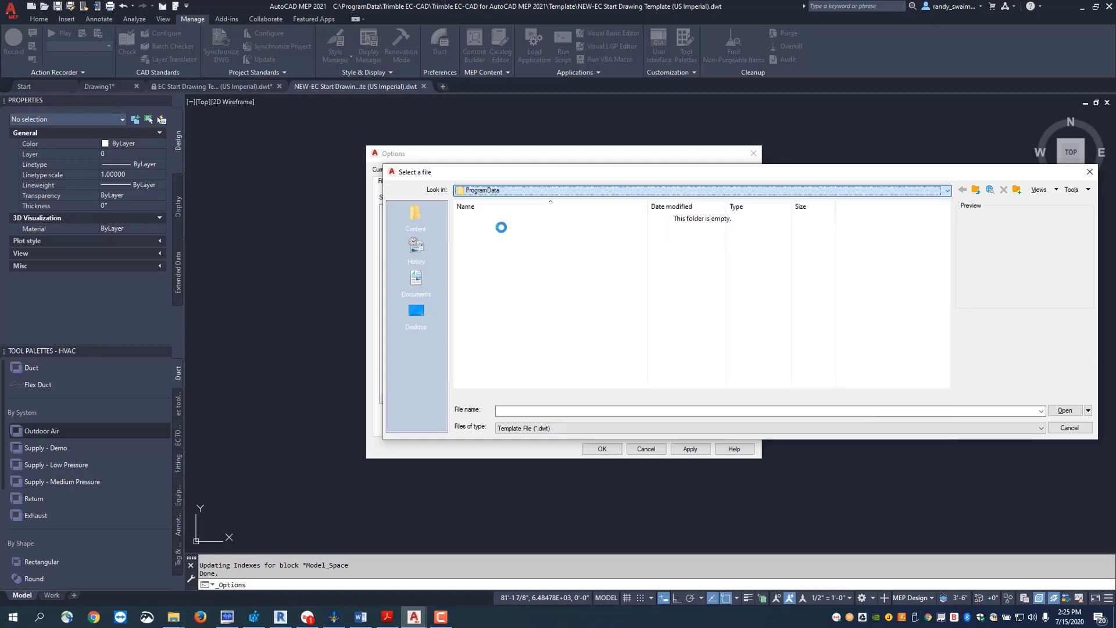
pyautogui.scroll(-5, 479, 285)
pyautogui.scroll(-5, 480, 285)
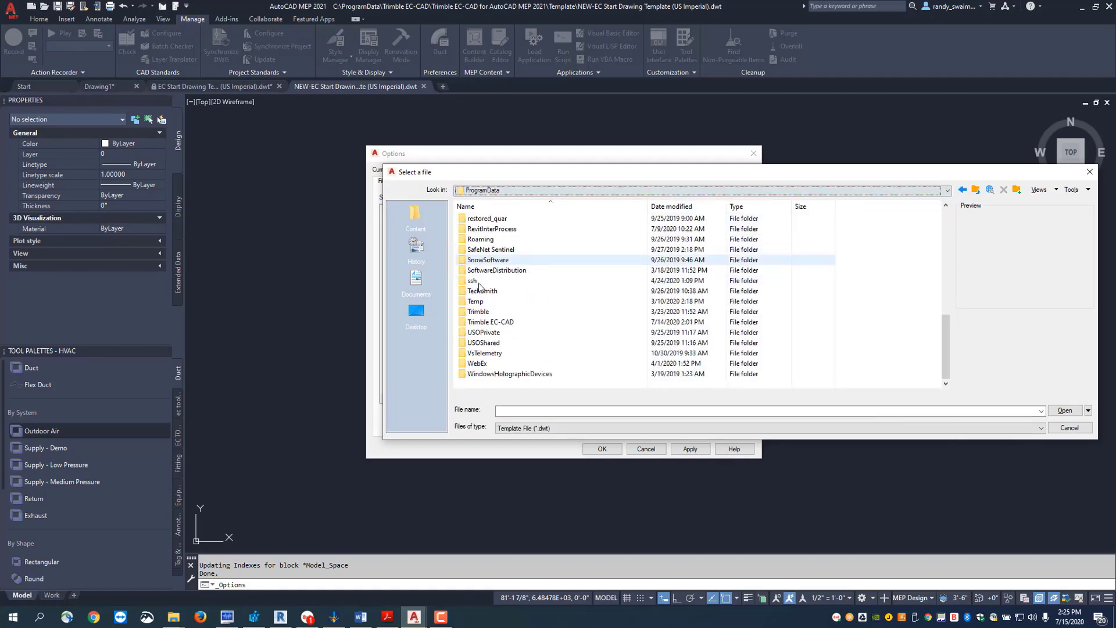
pyautogui.doubleClick(490, 322)
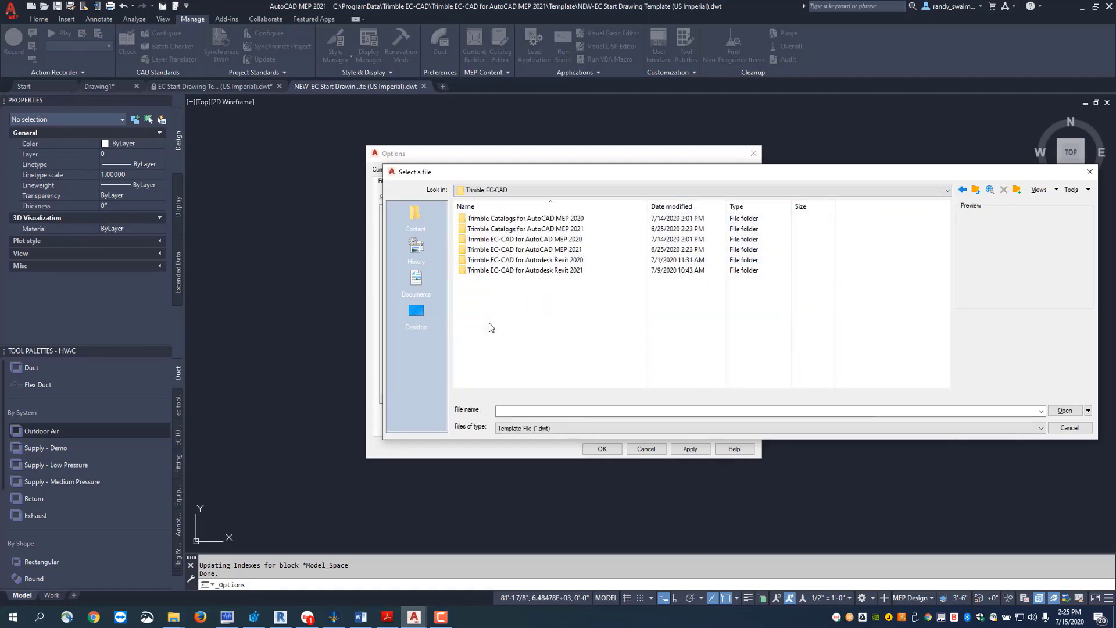
pyautogui.doubleClick(464, 250)
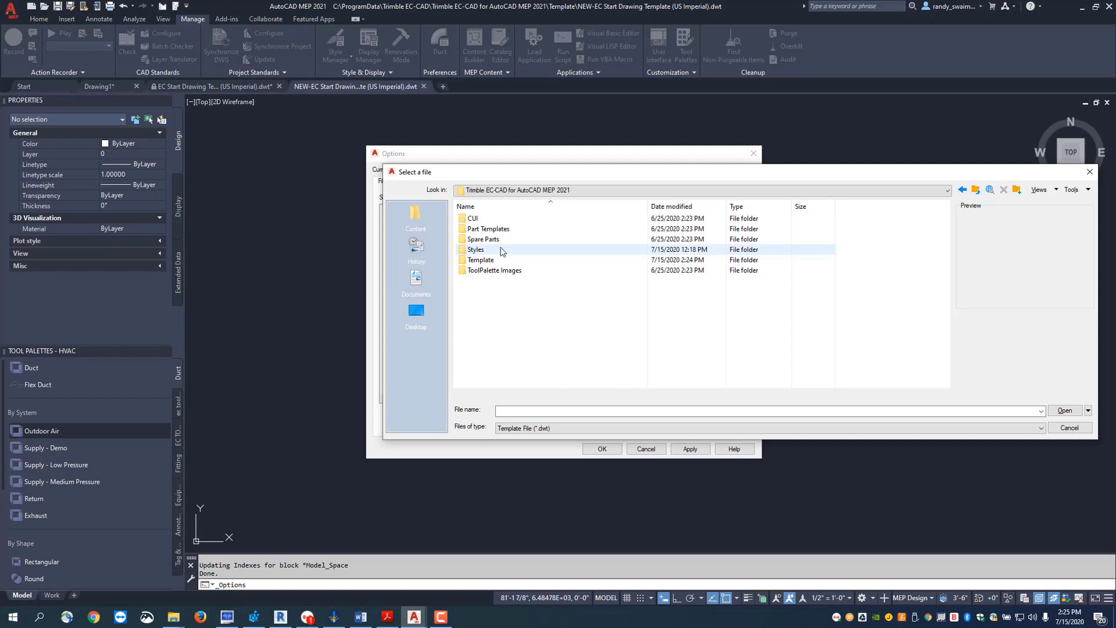
pyautogui.doubleClick(463, 262)
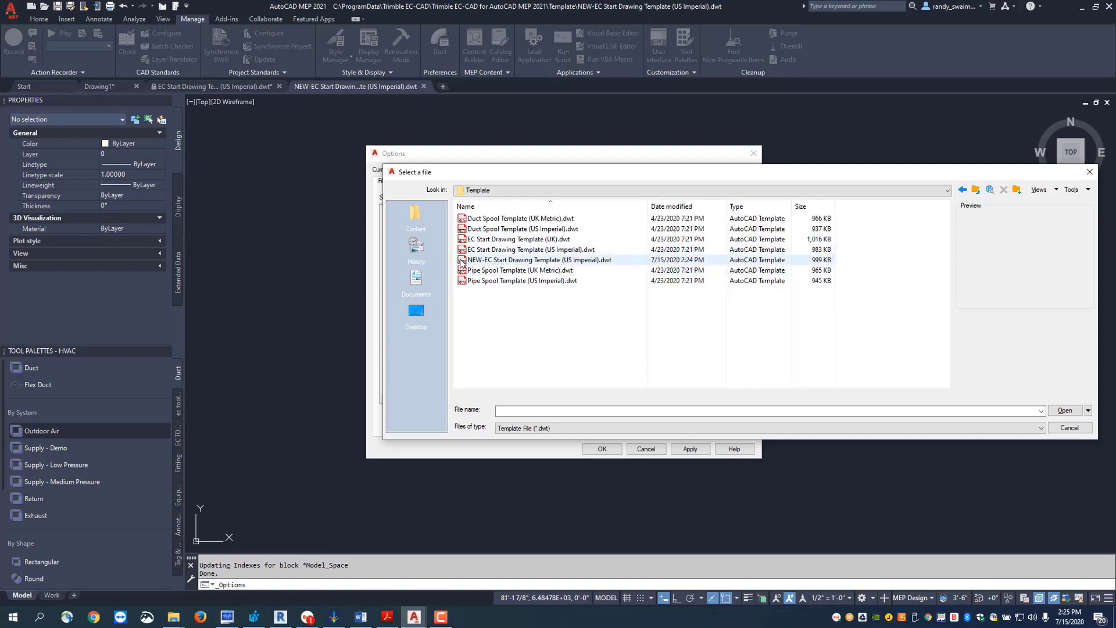
pyautogui.doubleClick(463, 263)
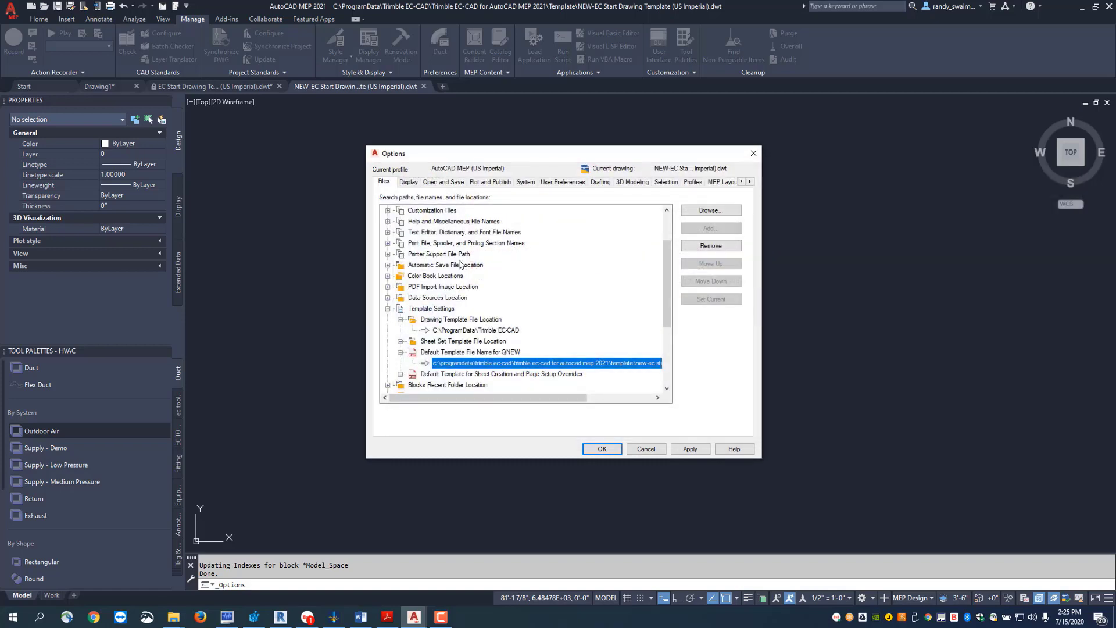
pyautogui.click(688, 451)
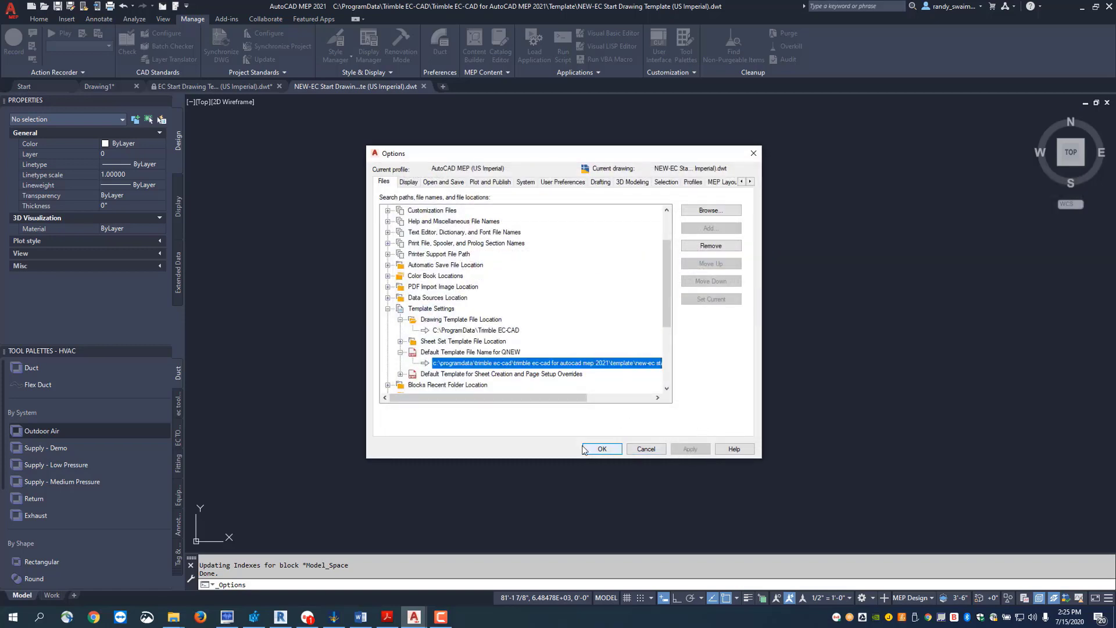
pyautogui.click(602, 450)
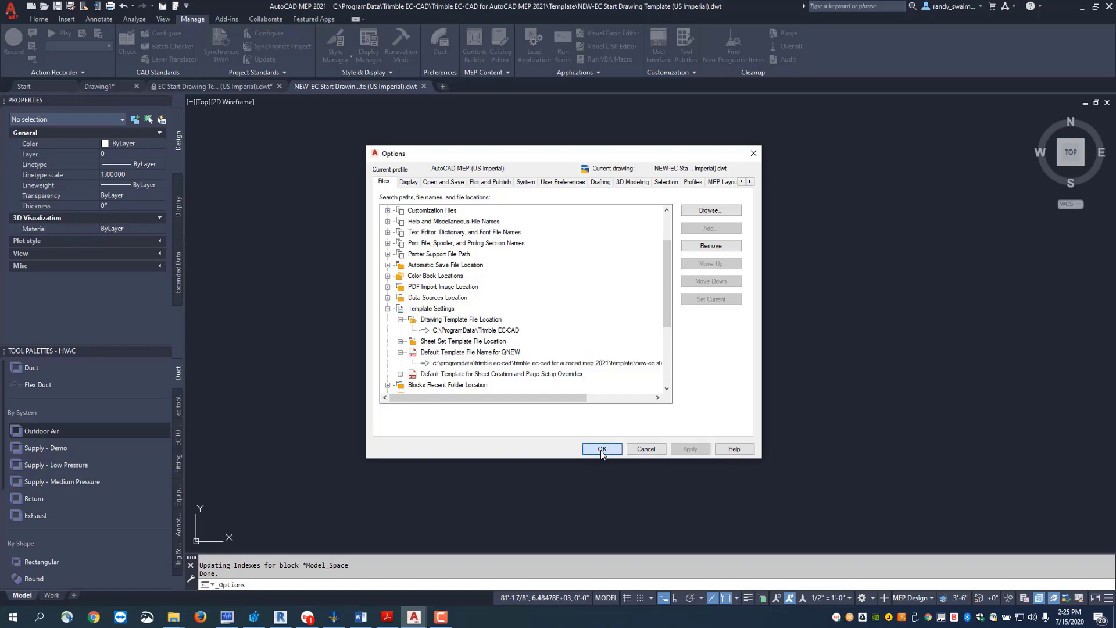
# Create a new drawing from the default template and review its HVAC routing preferences in the Style Manager.
pyautogui.click(32, 8)
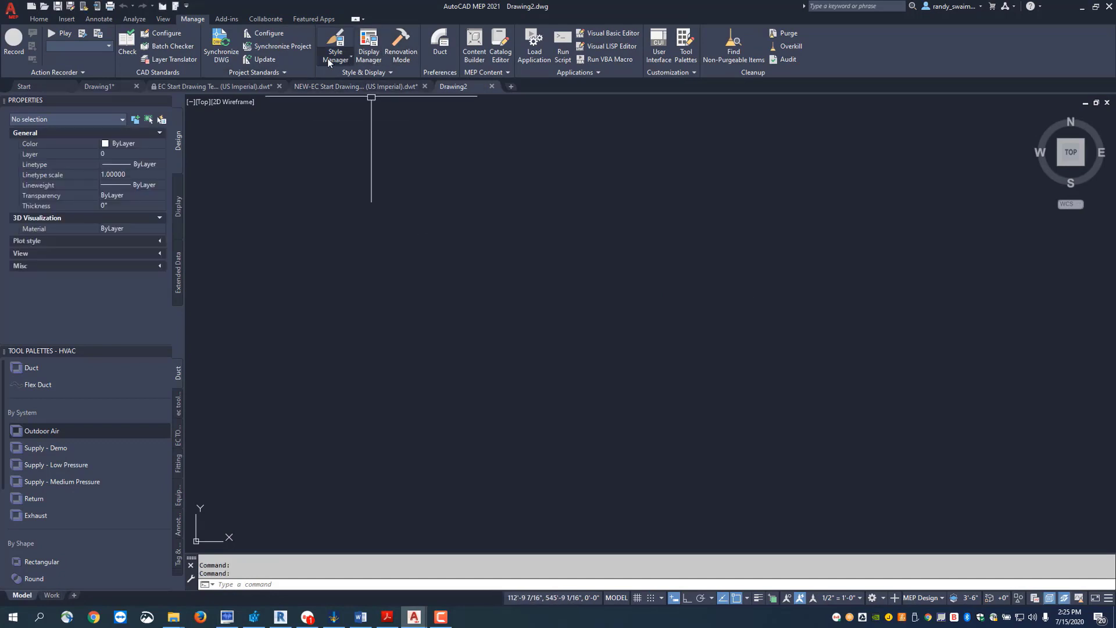
pyautogui.click(347, 59)
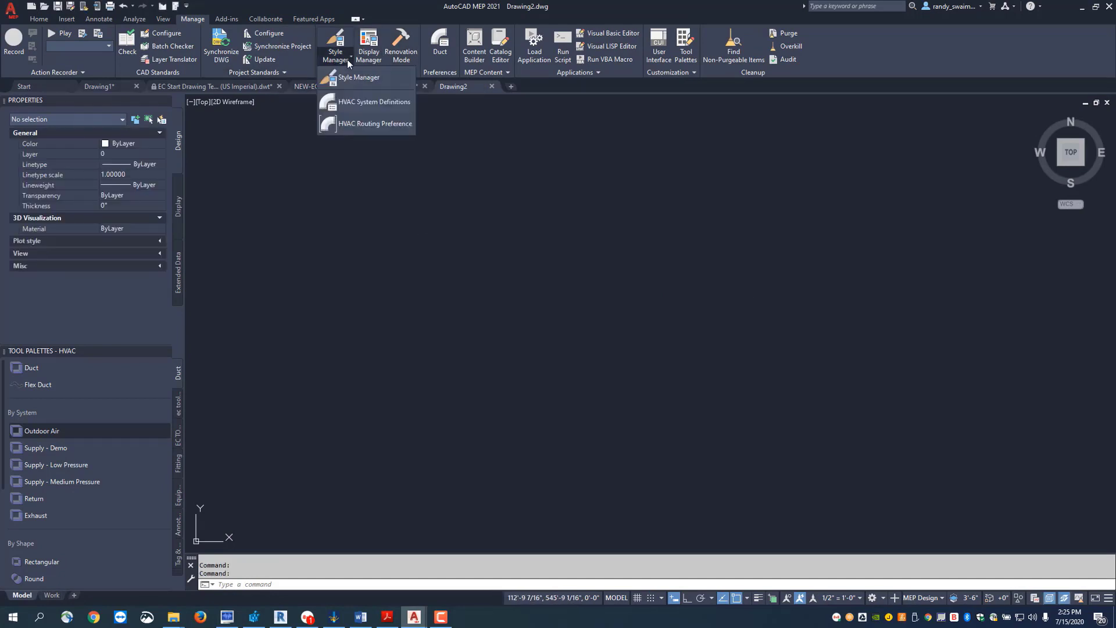
pyautogui.click(343, 125)
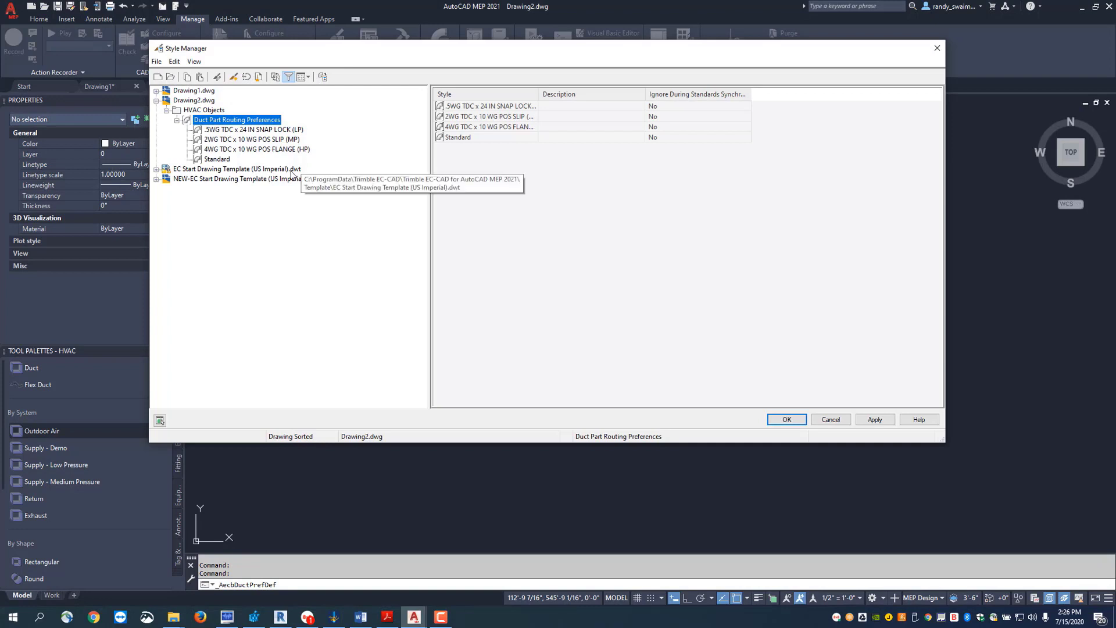
pyautogui.click(935, 49)
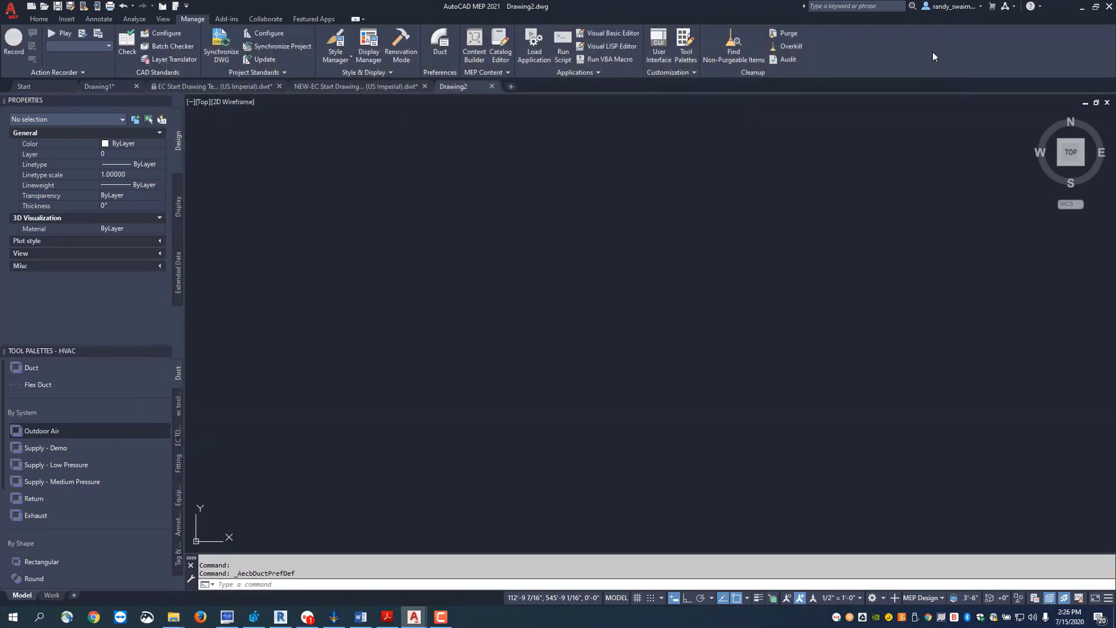